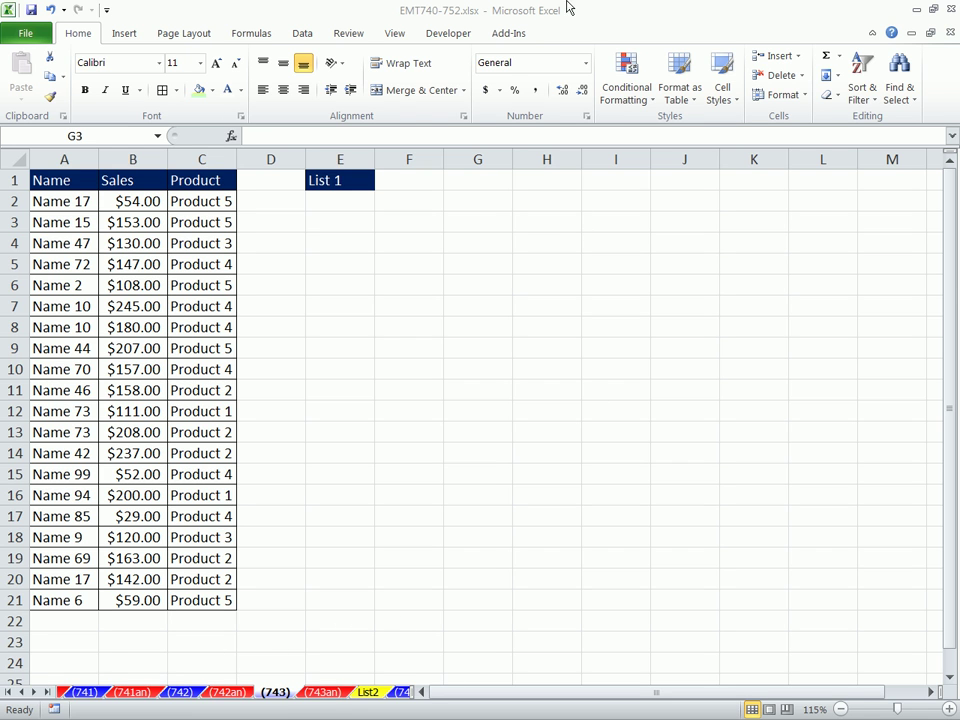
Zoom in on sheet 743 and narrow column D so List 1 sits closer to the table
click(421, 20)
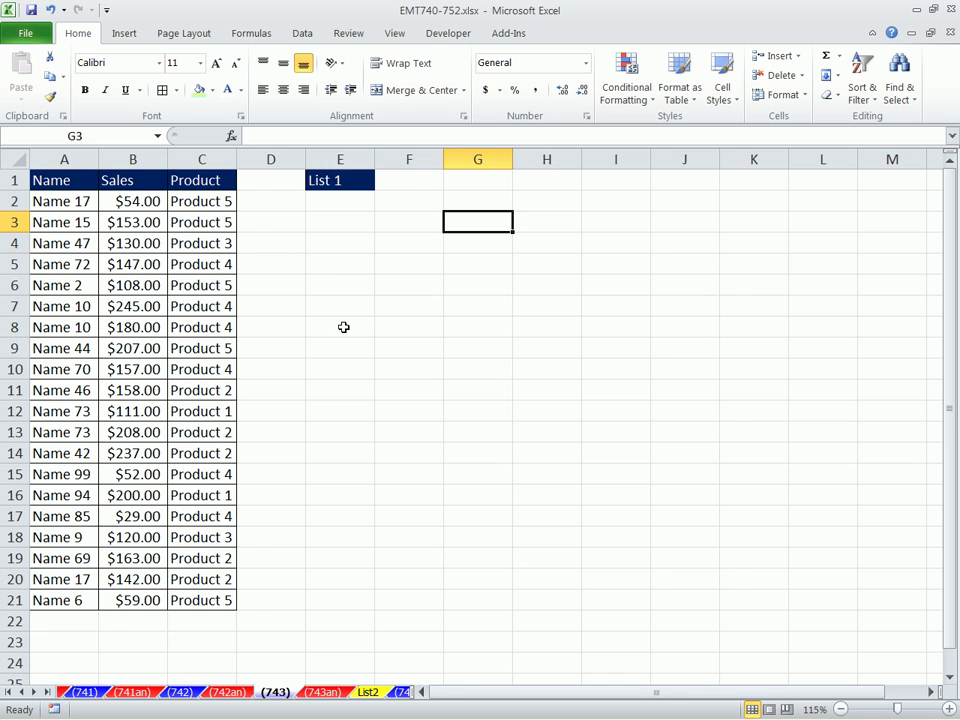
scroll(343, 328, up, 2)
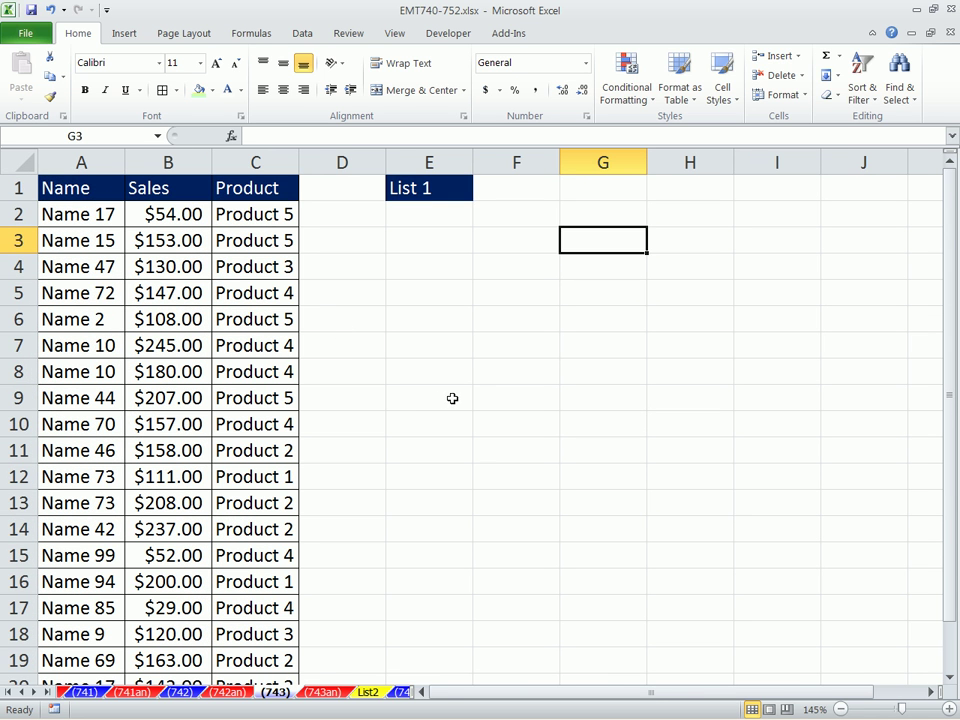
scroll(470, 377, up, 1)
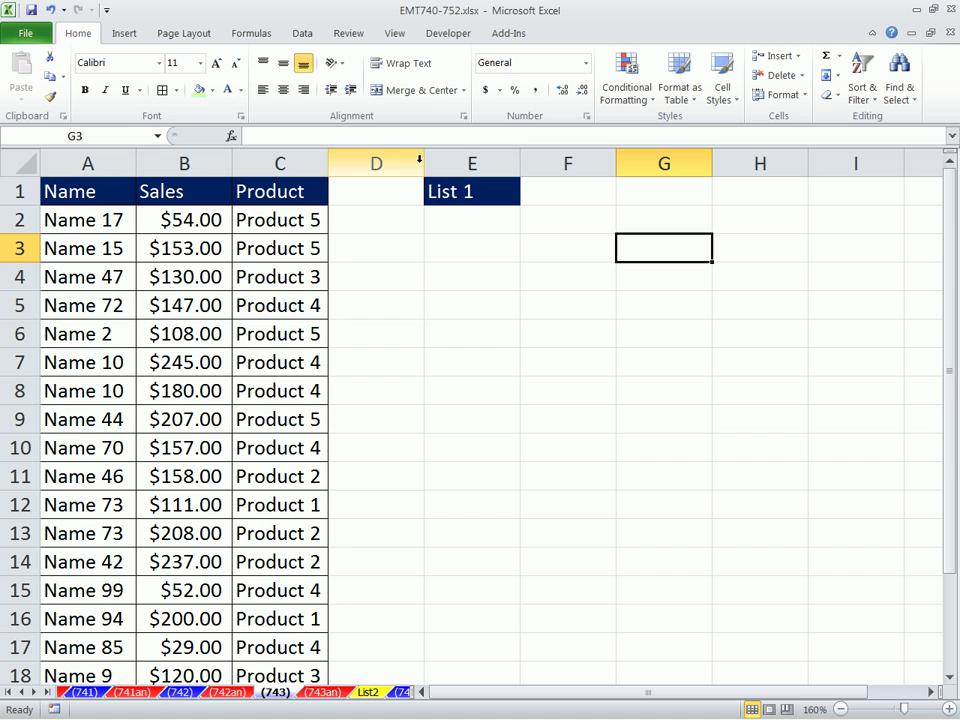
drag(423, 162, 390, 163)
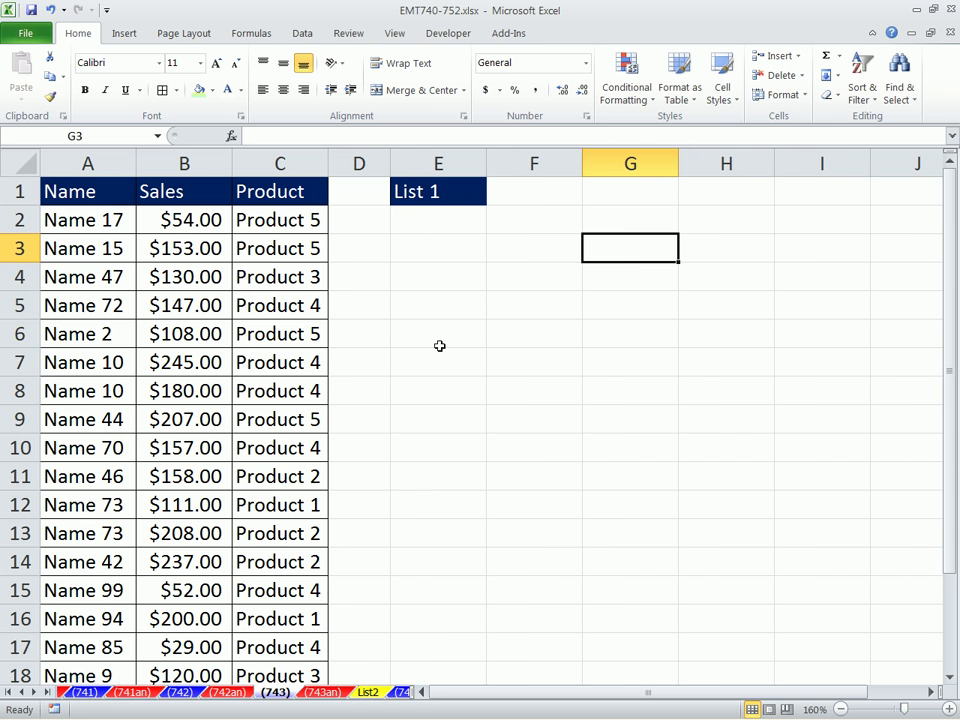
drag(107, 219, 100, 394)
click(368, 693)
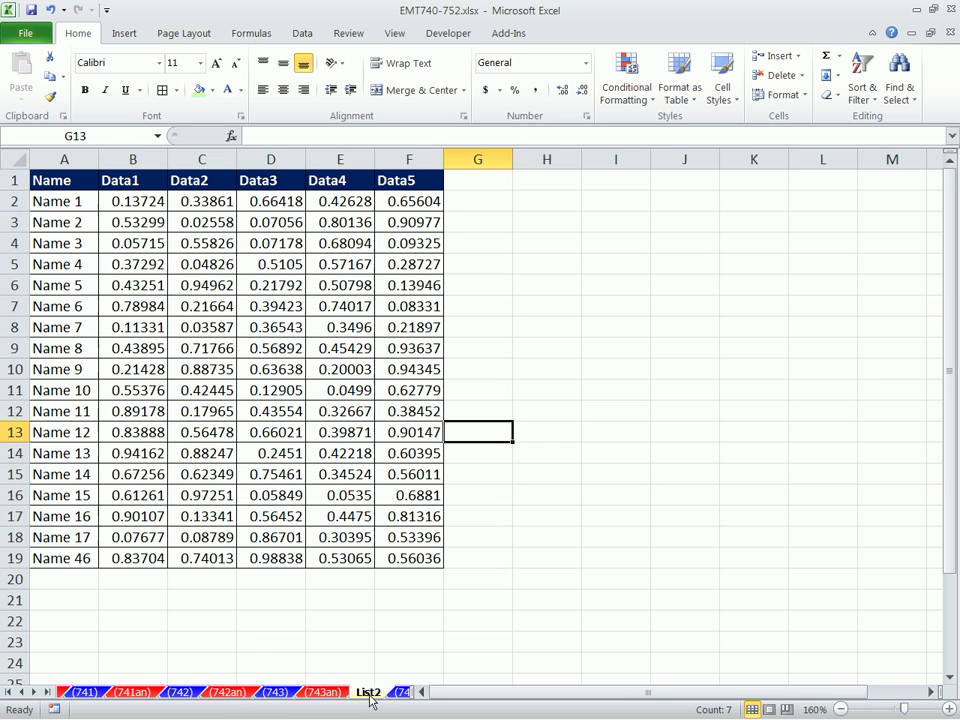
drag(57, 200, 79, 549)
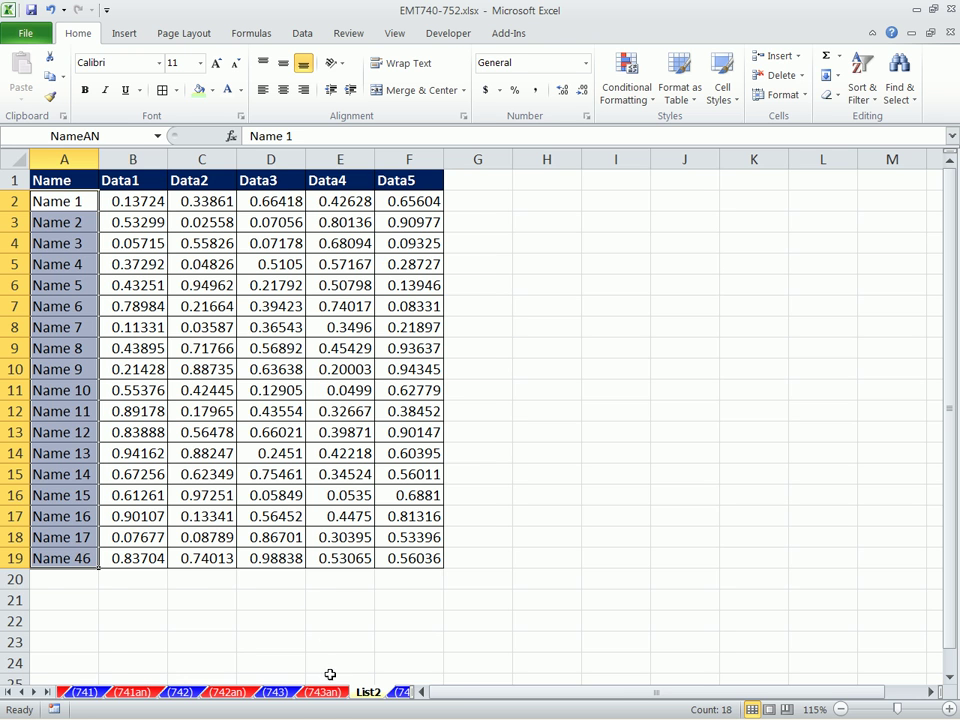
click(275, 692)
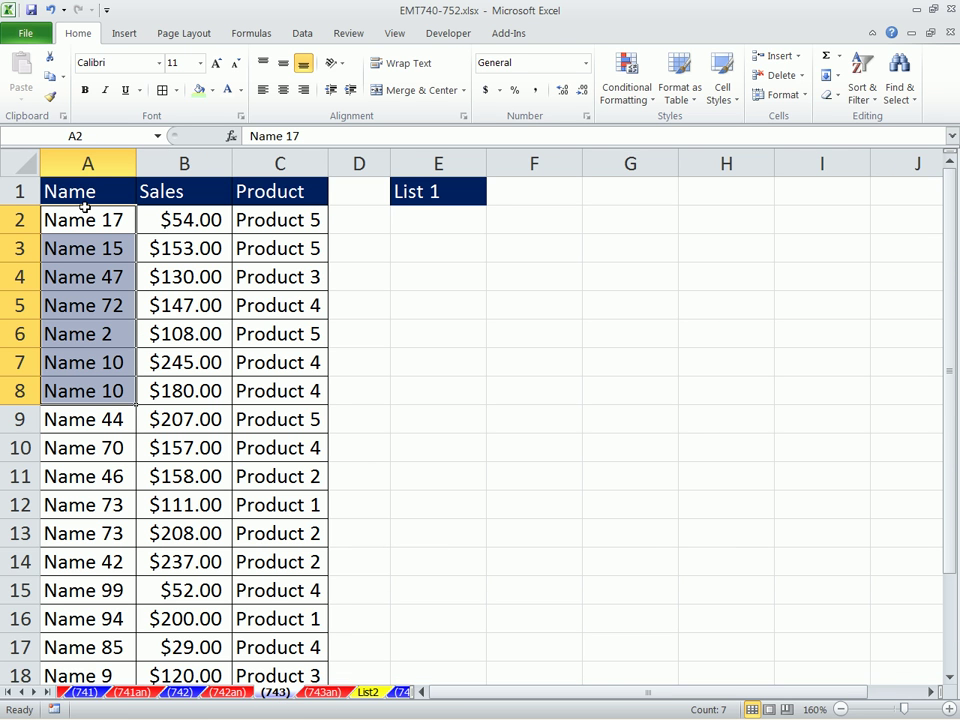
click(63, 219)
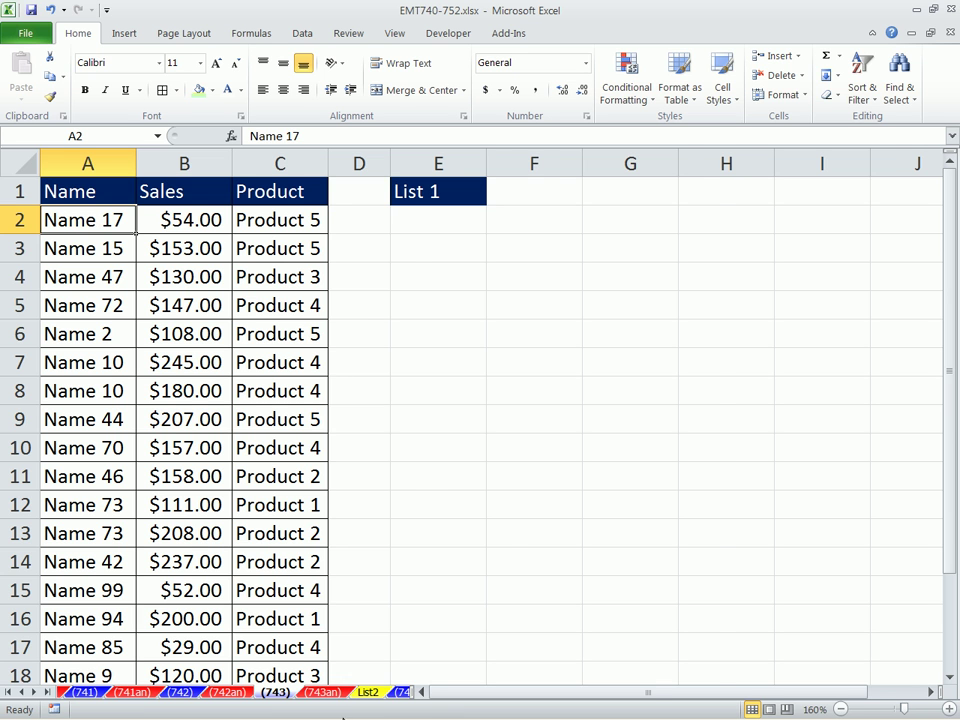
click(368, 692)
click(80, 540)
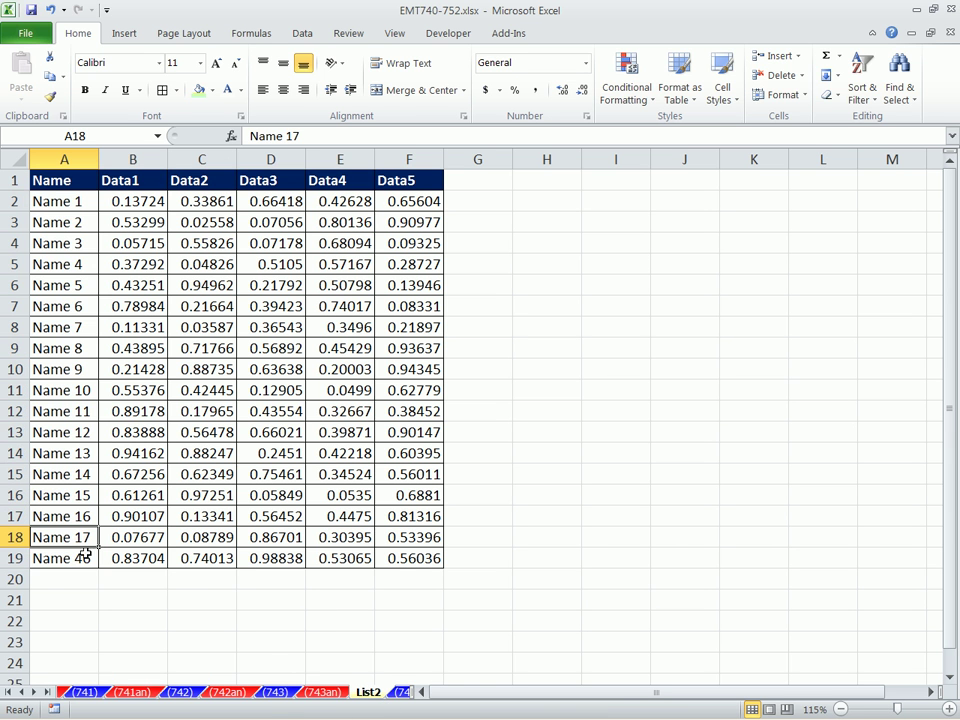
click(277, 692)
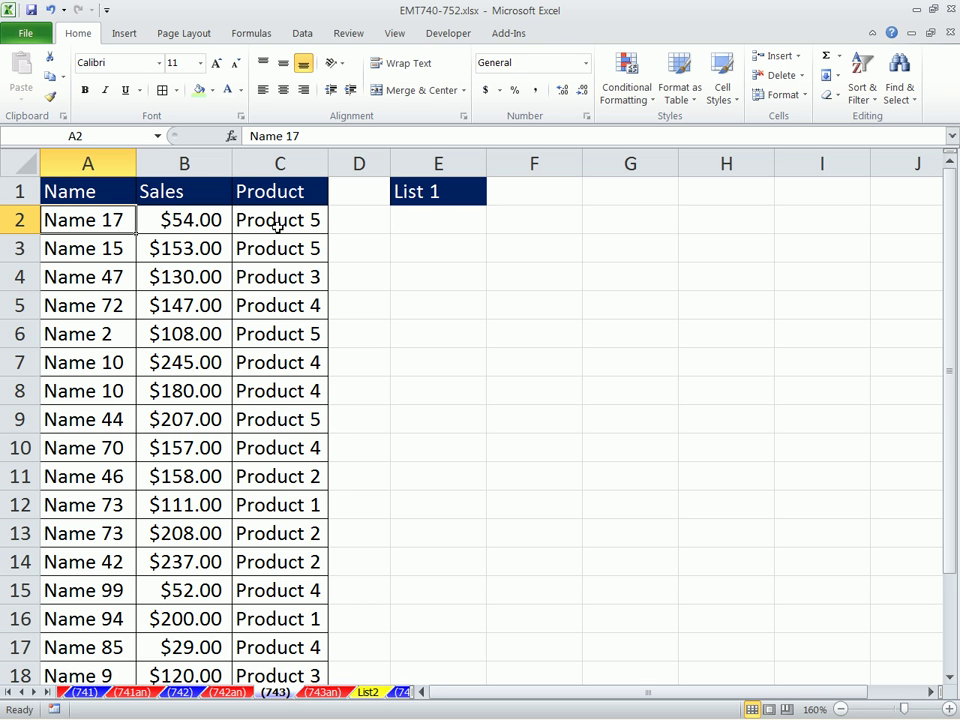
click(78, 275)
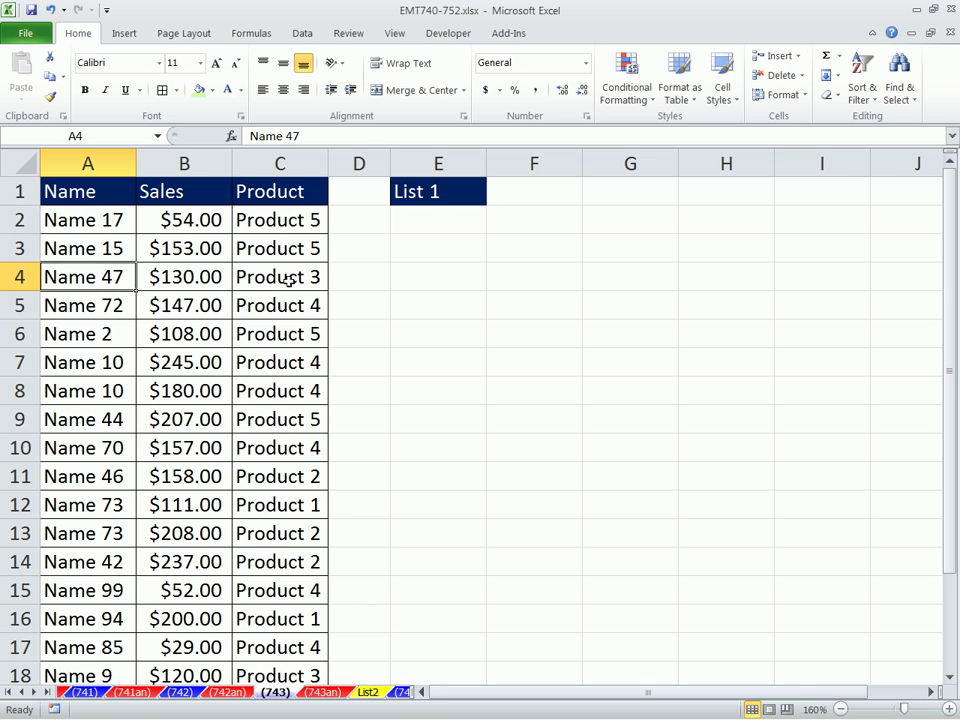
click(368, 692)
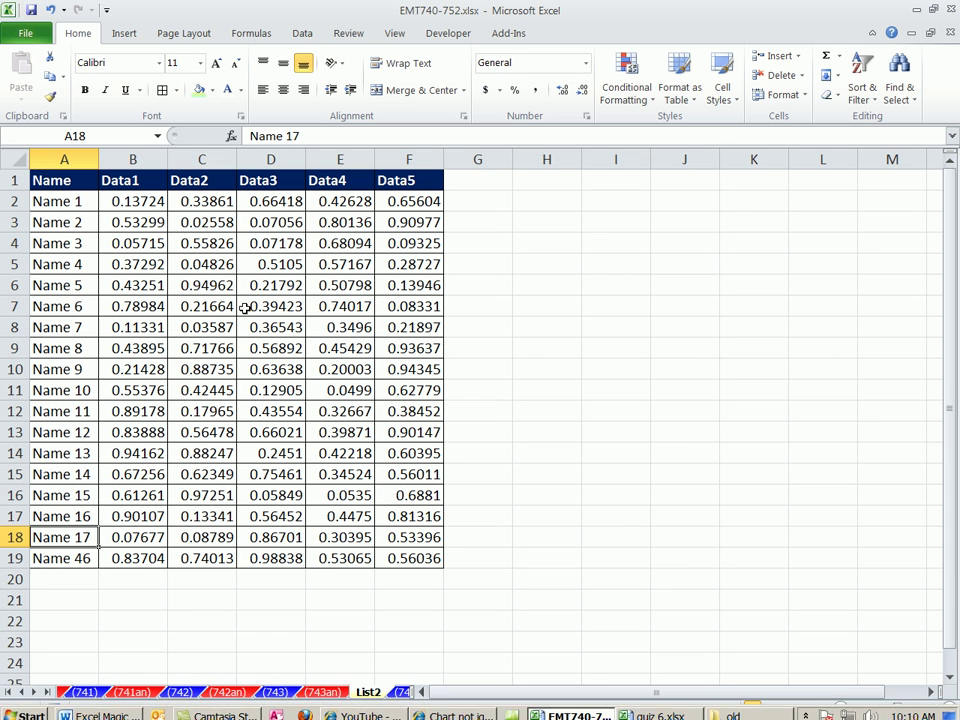
click(278, 692)
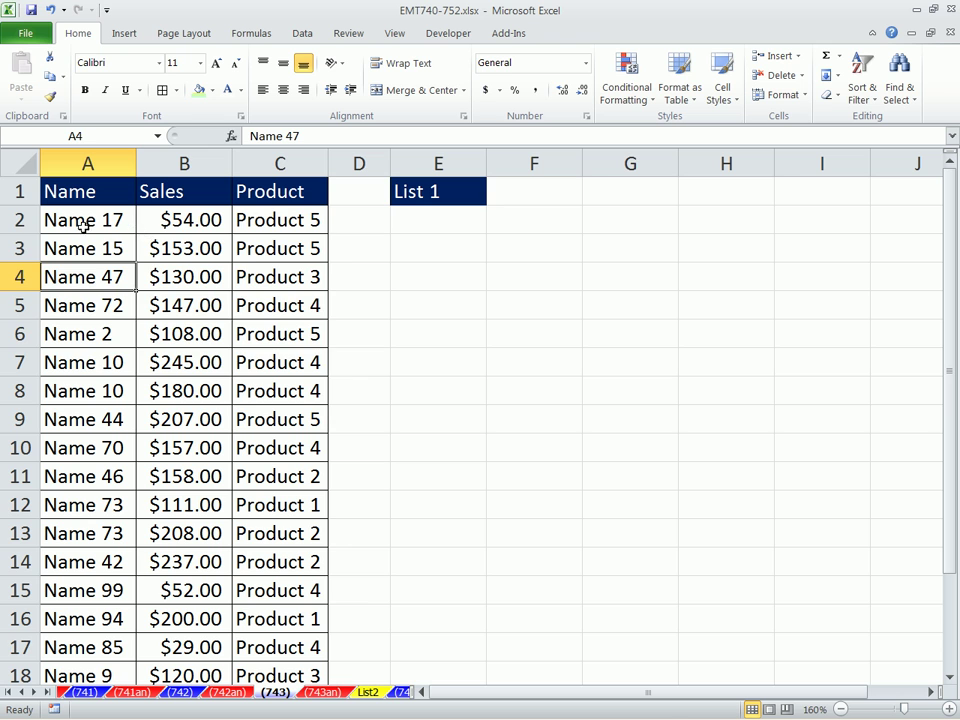
drag(79, 219, 257, 375)
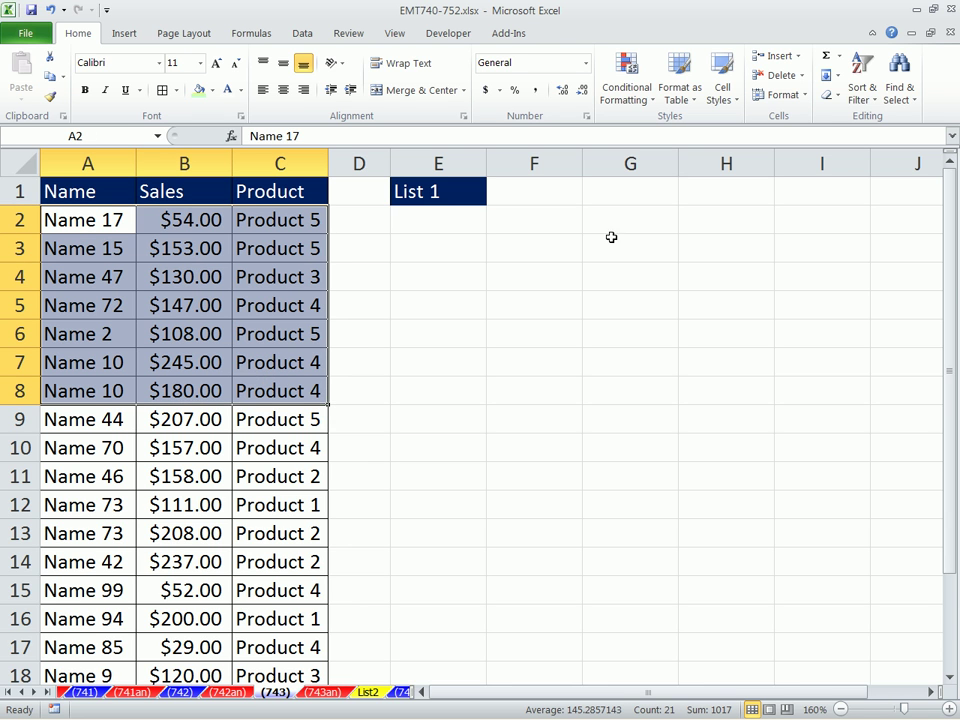
click(442, 214)
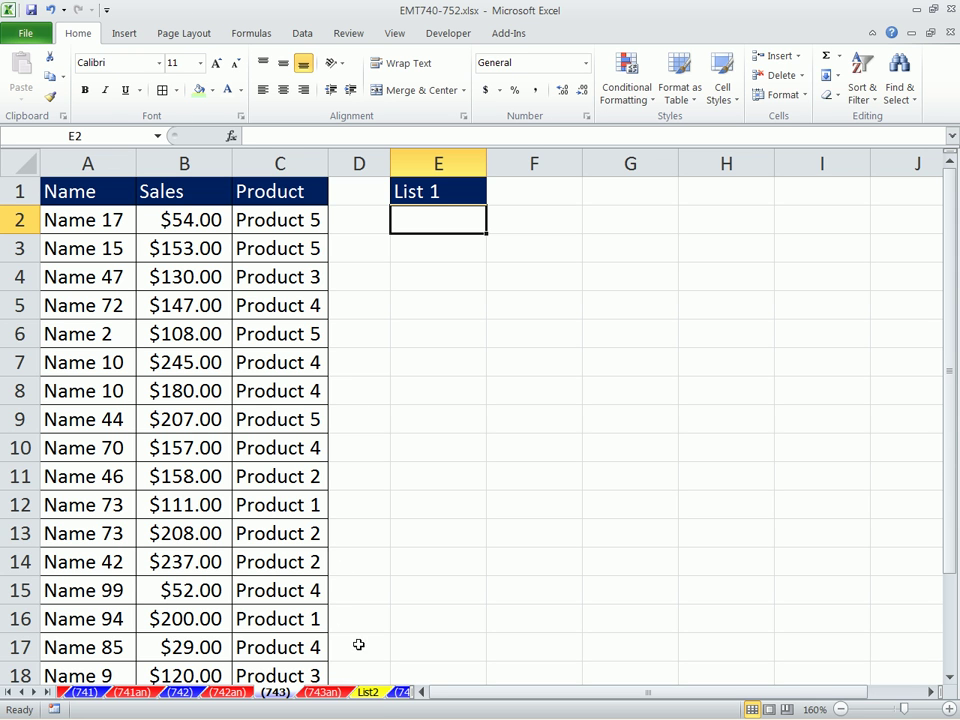
On List2, select the Name column A1:A19 including its header
click(367, 692)
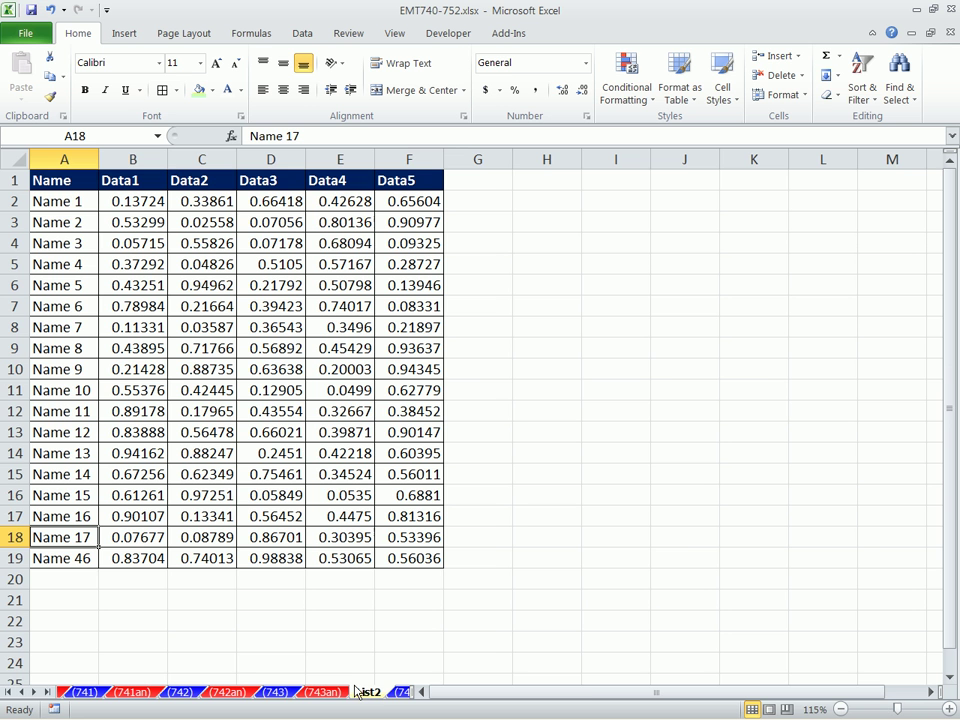
drag(64, 200, 81, 553)
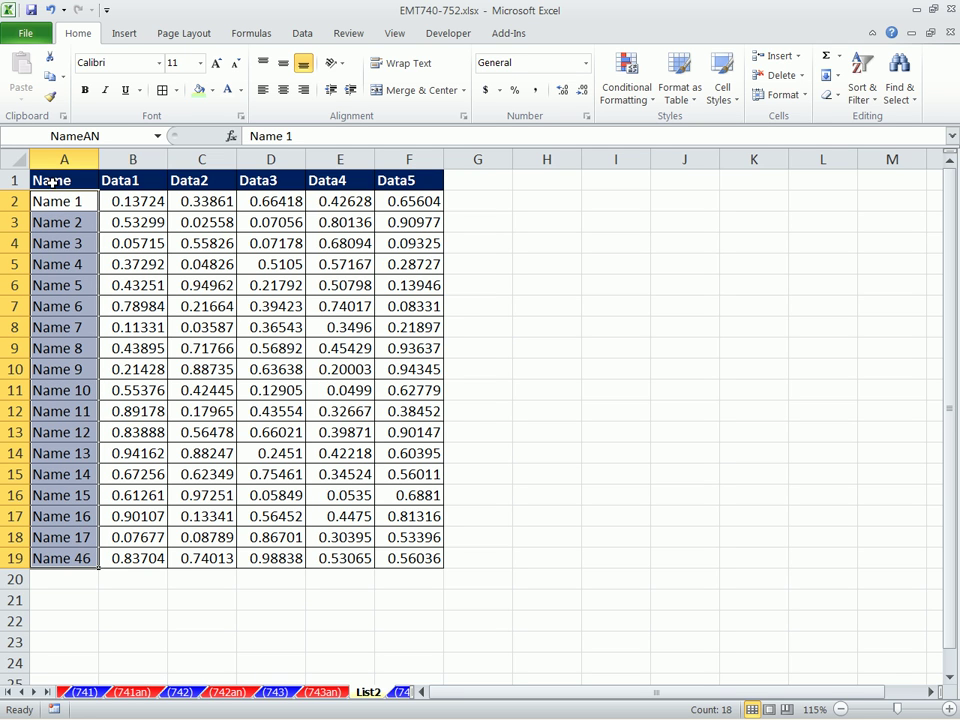
drag(55, 181, 92, 555)
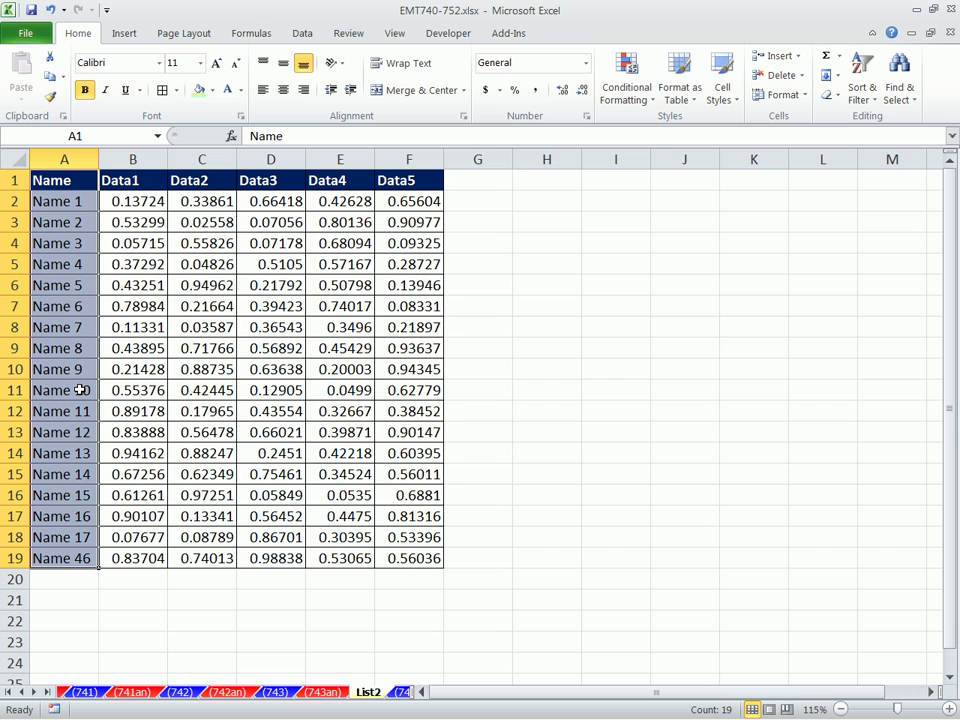
key(ctrl+shift+F3)
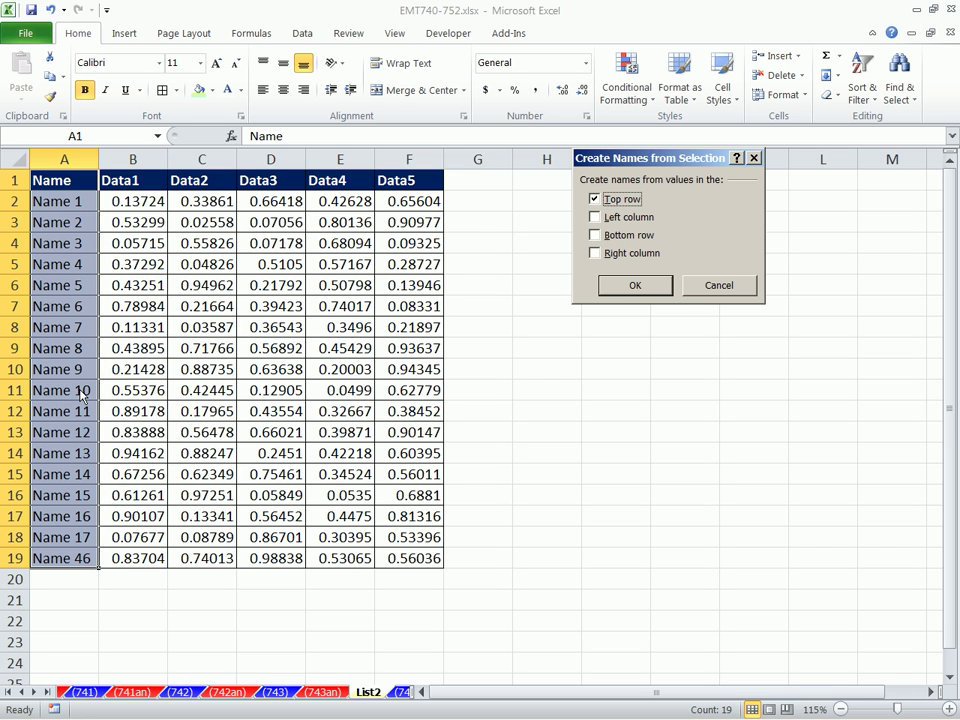
drag(651, 158, 571, 205)
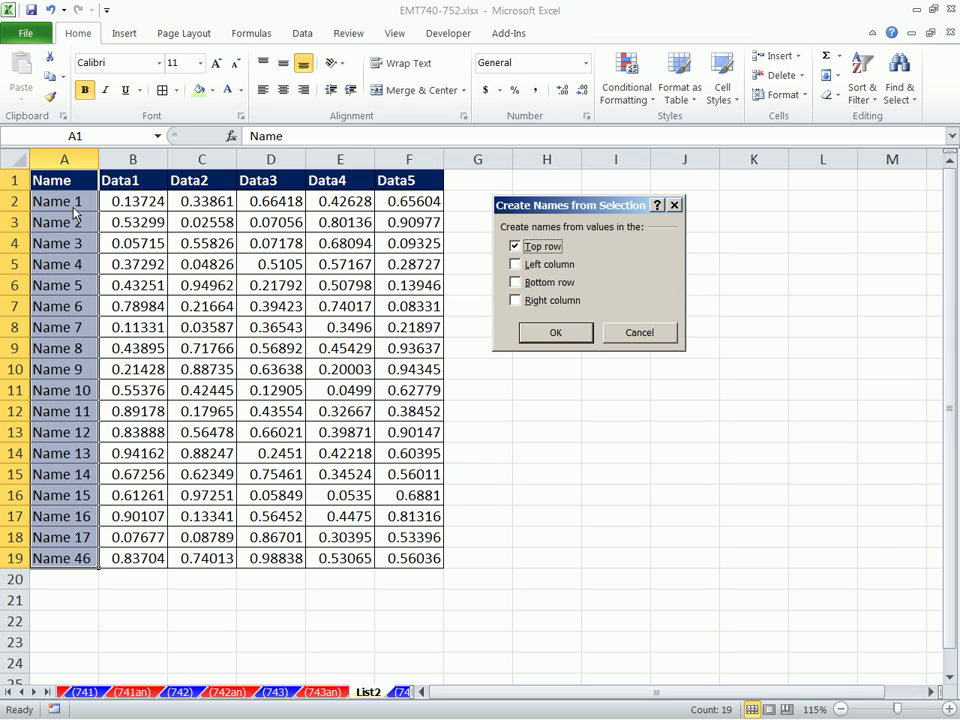
click(552, 332)
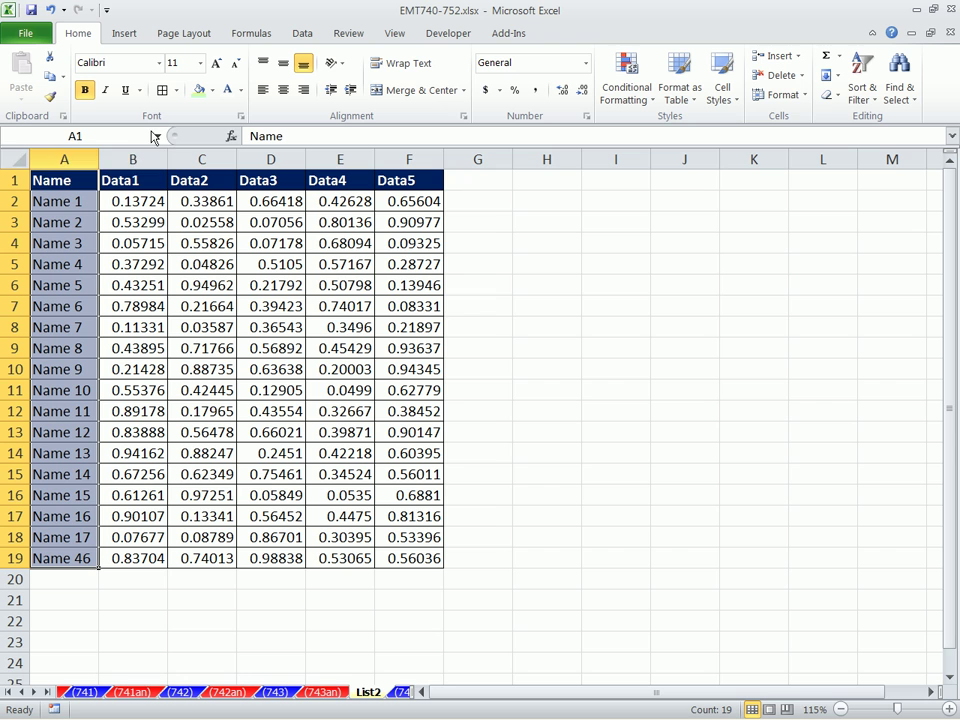
click(156, 136)
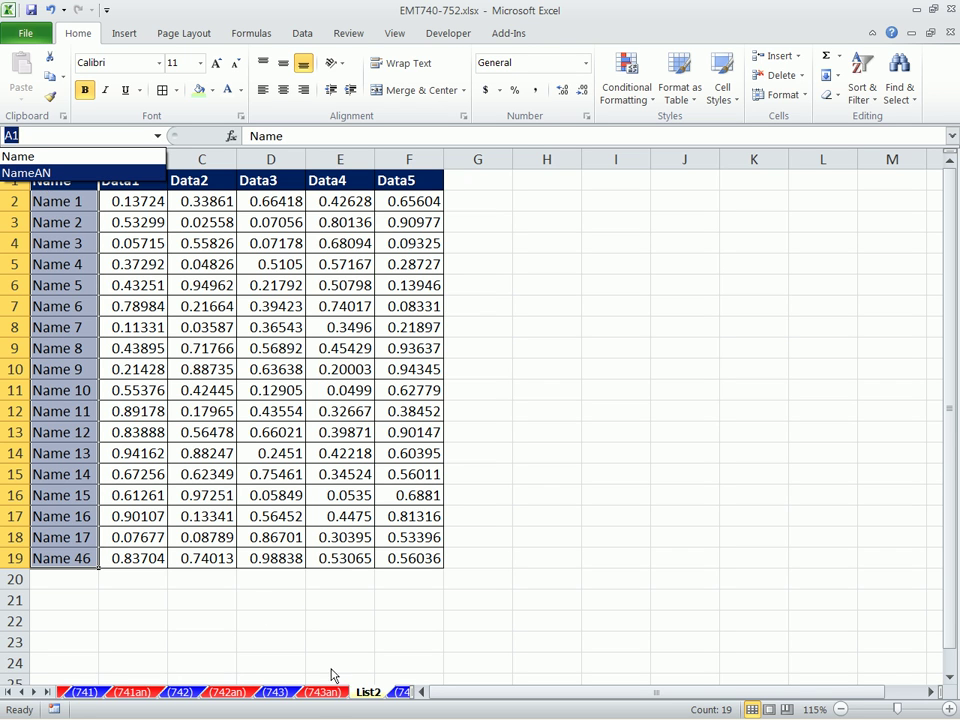
click(28, 158)
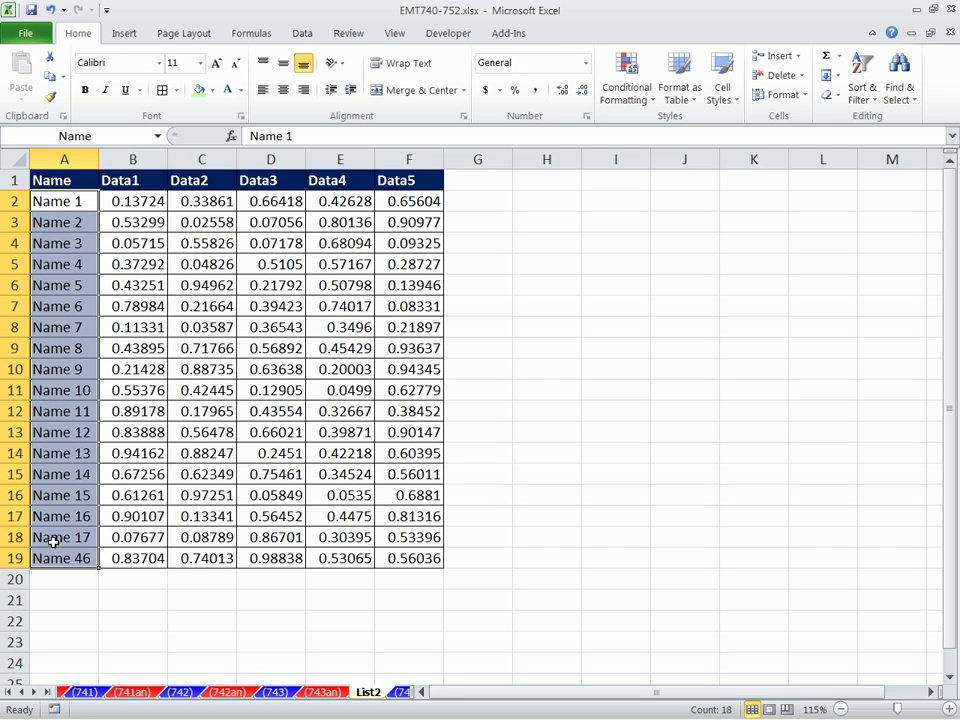
click(589, 388)
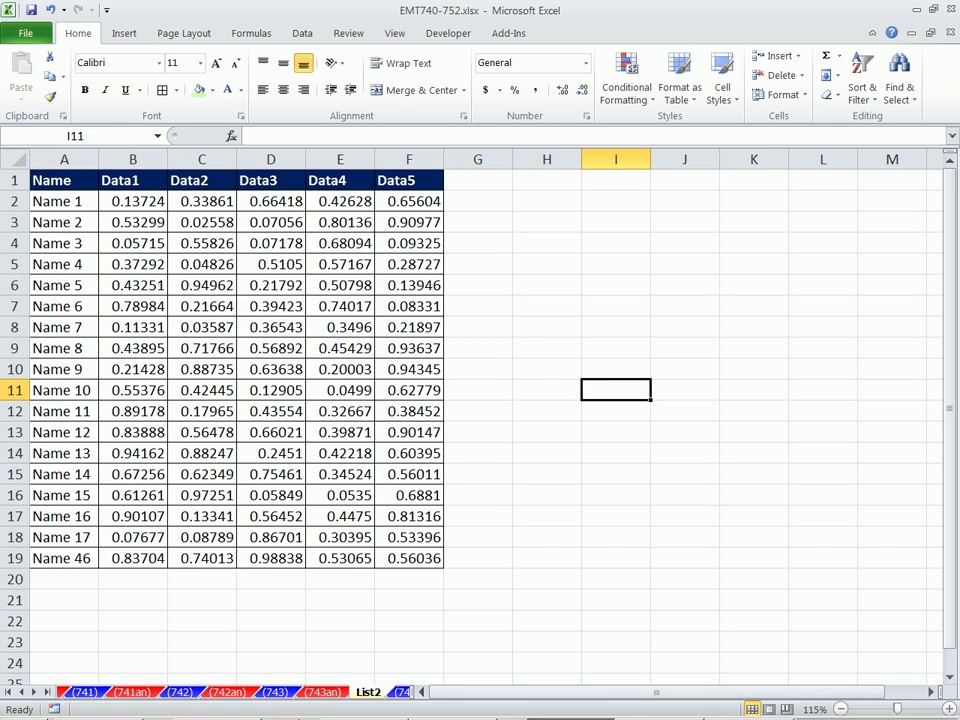
On sheet 743, begin the formula =MATCH($A2, in cell E2
click(274, 691)
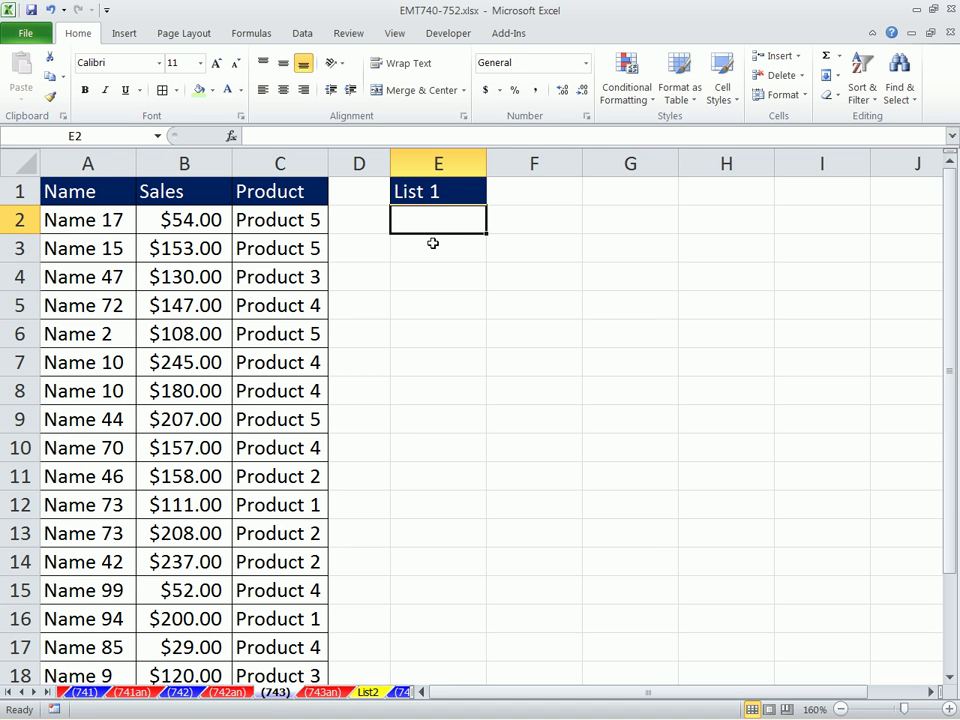
text(=mat)
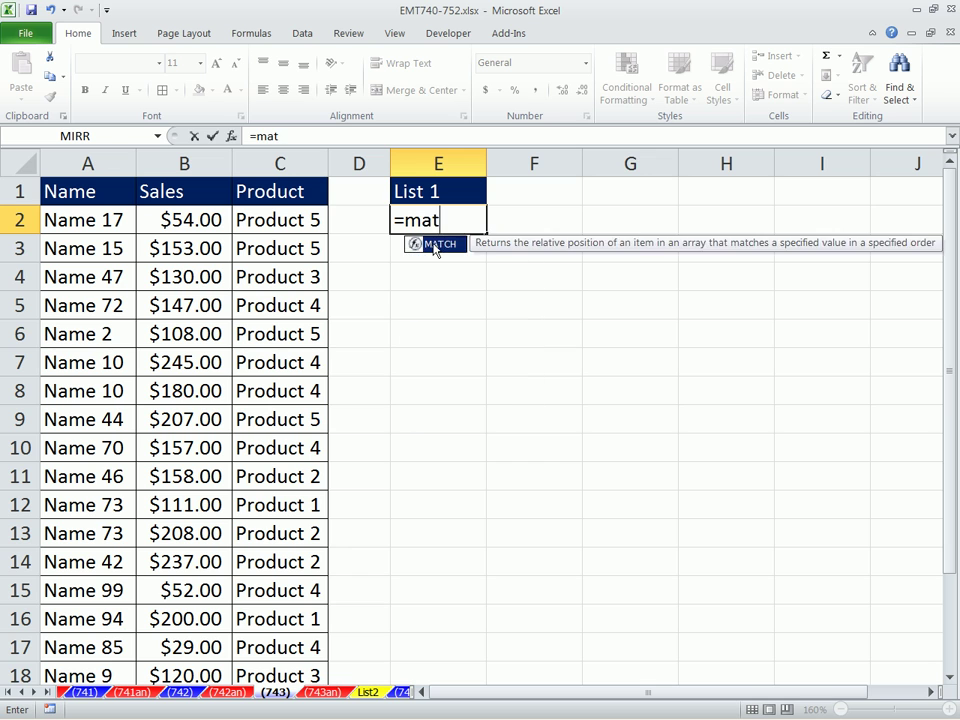
key(Tab)
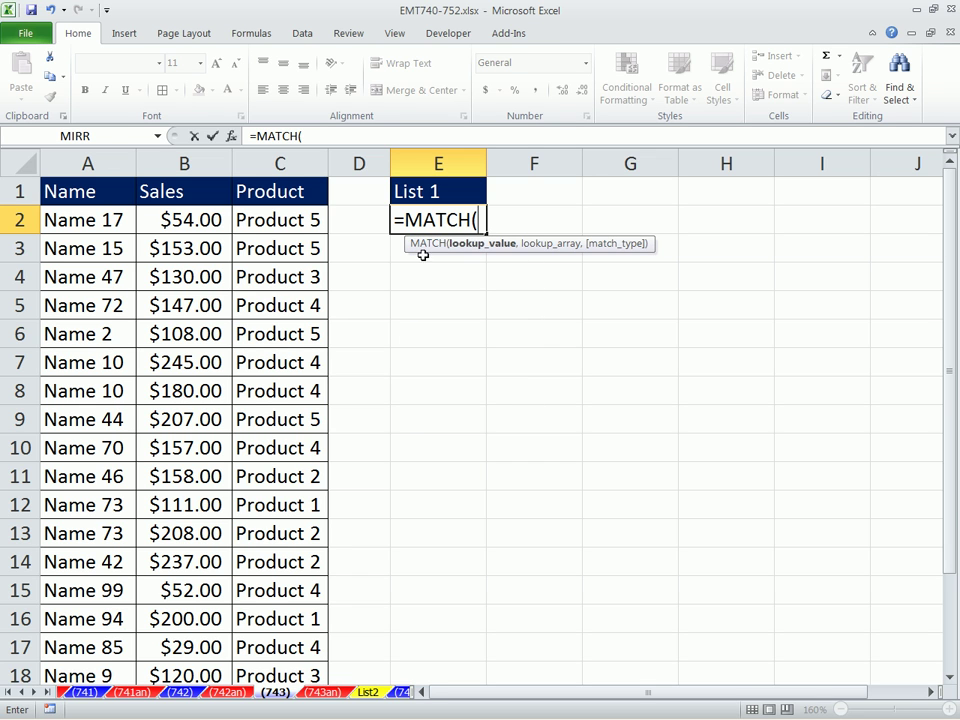
click(90, 219)
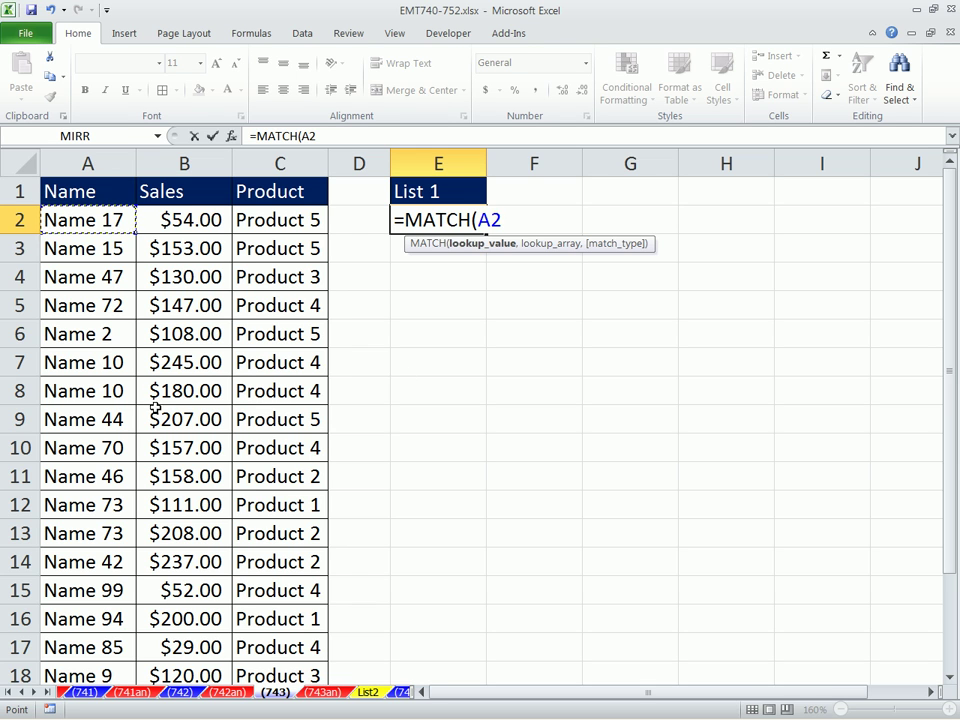
key(F4)
key(F4)
key(F4)
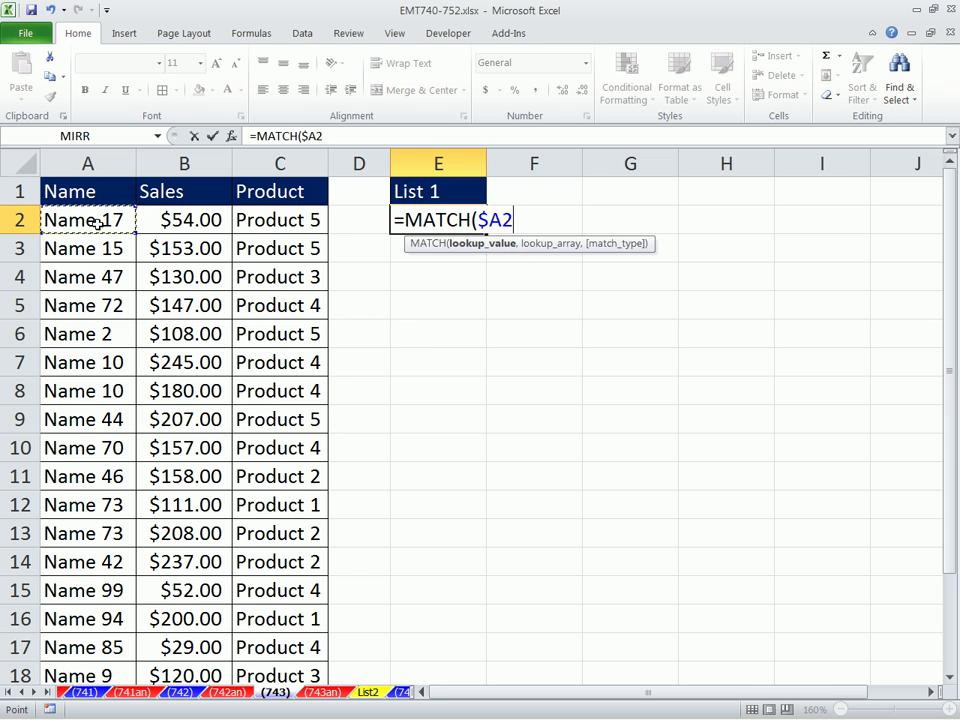
text(,)
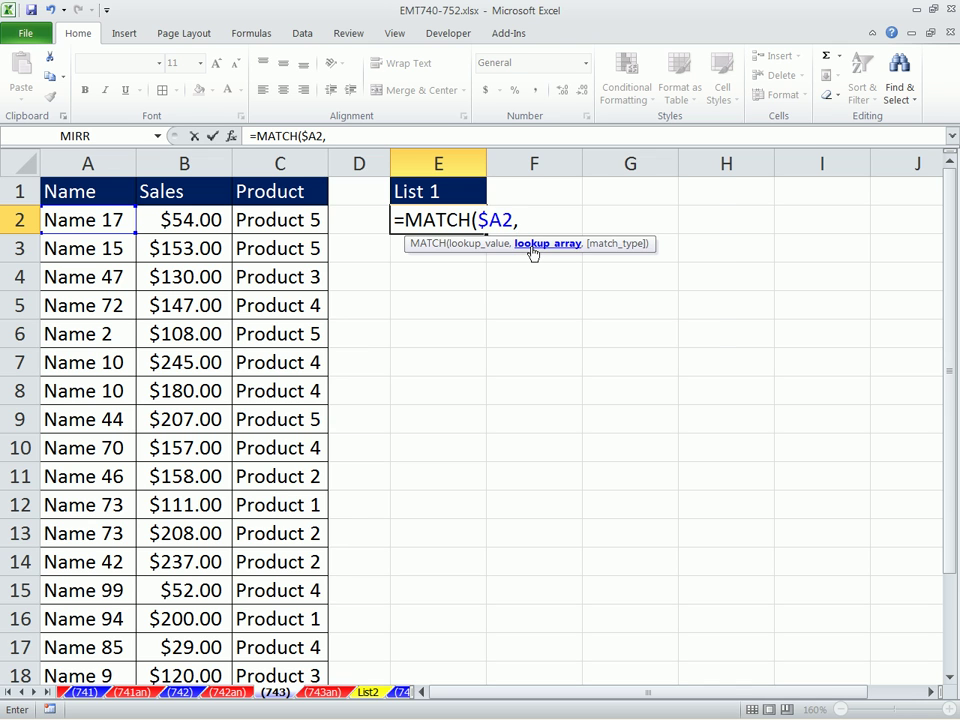
Complete E2's formula as =MATCH($A2,Name,0) using the Name range and exact match
key(F3)
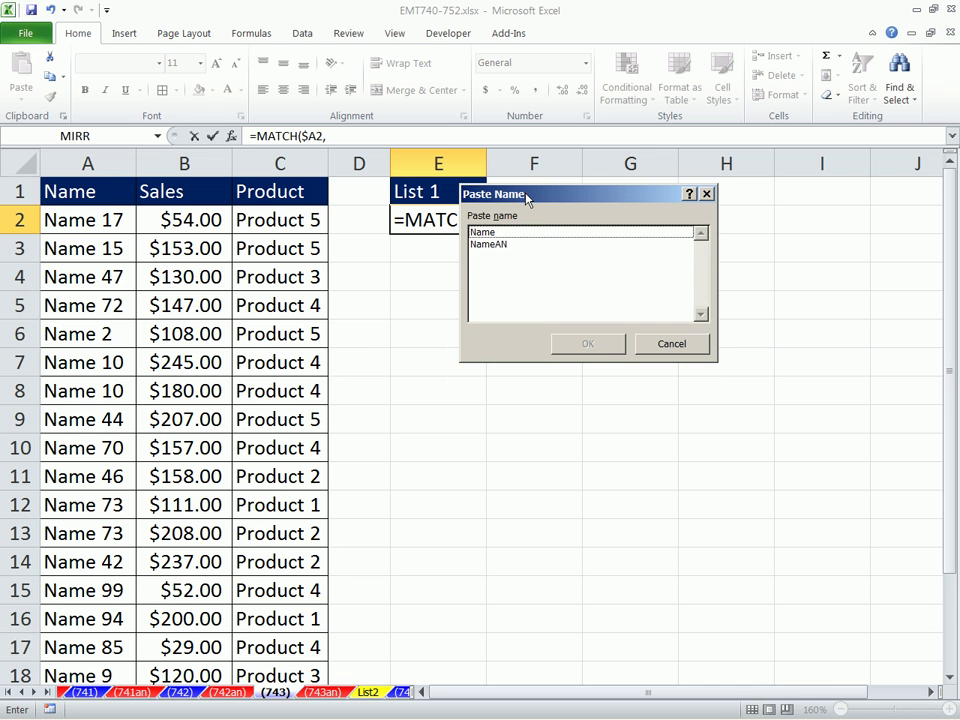
drag(529, 195, 483, 300)
double_click(434, 339)
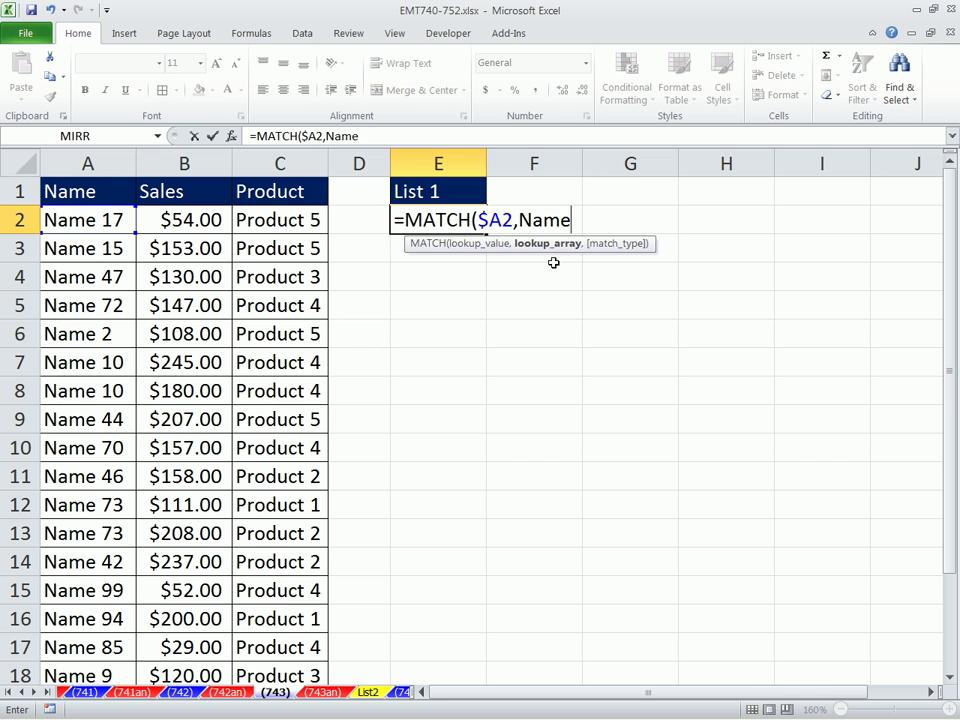
text(,)
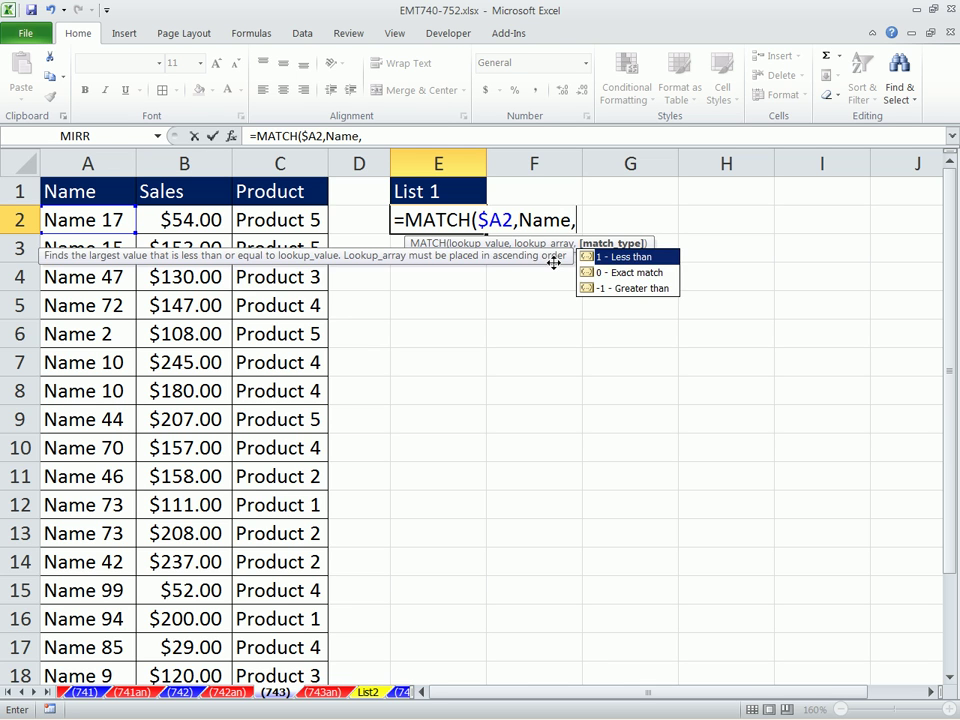
double_click(622, 272)
text())
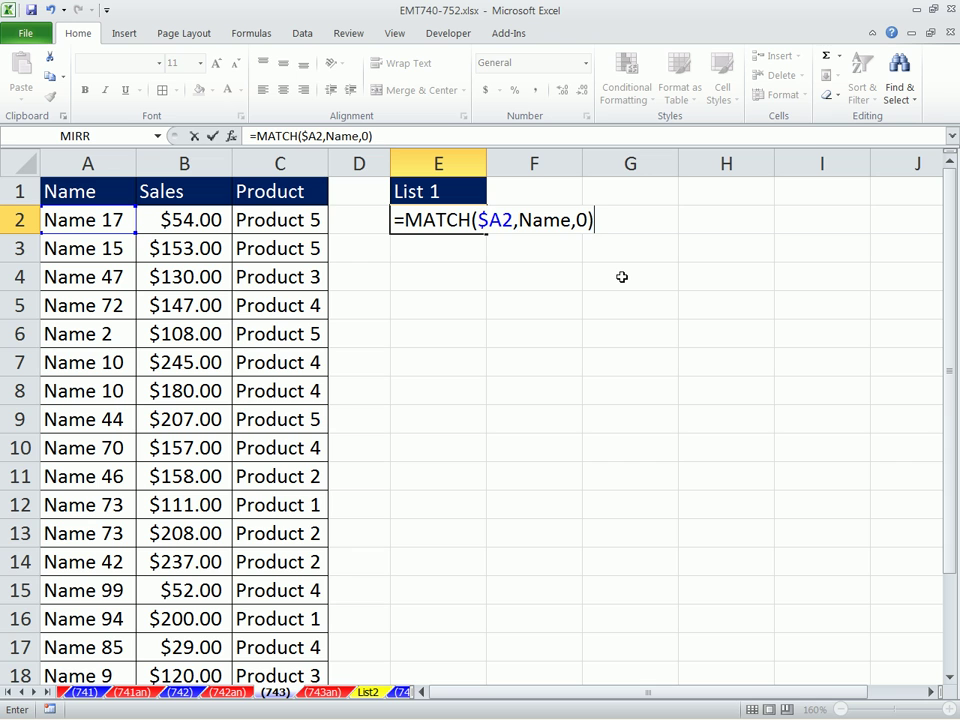
key(ctrl+Return)
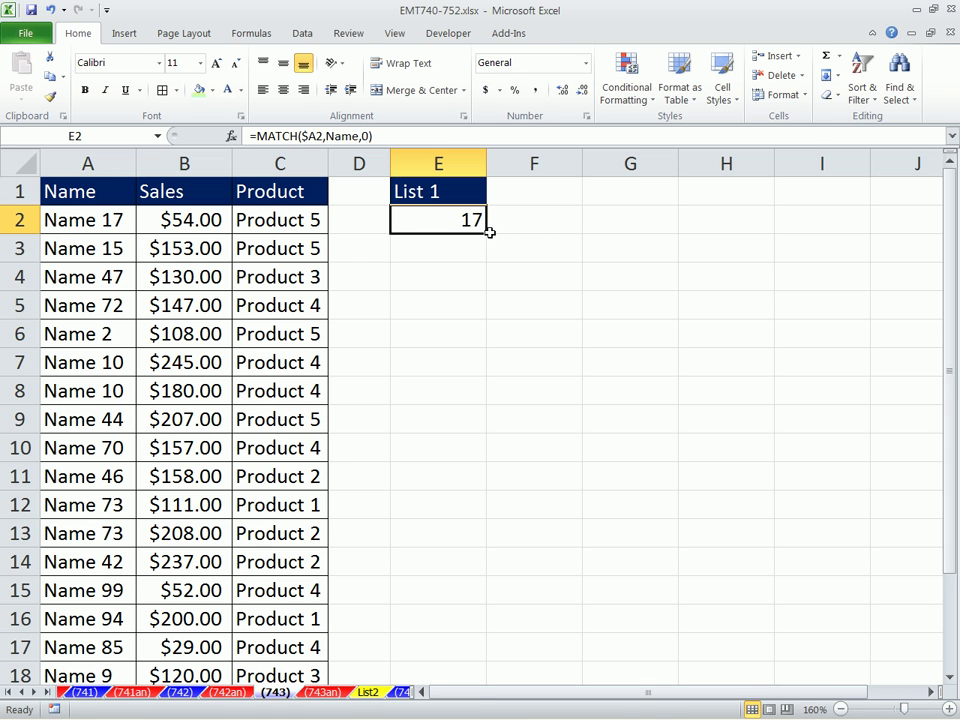
Fill the MATCH formula across E2:G8 and inspect the copies in G8 and E7
drag(487, 231, 681, 401)
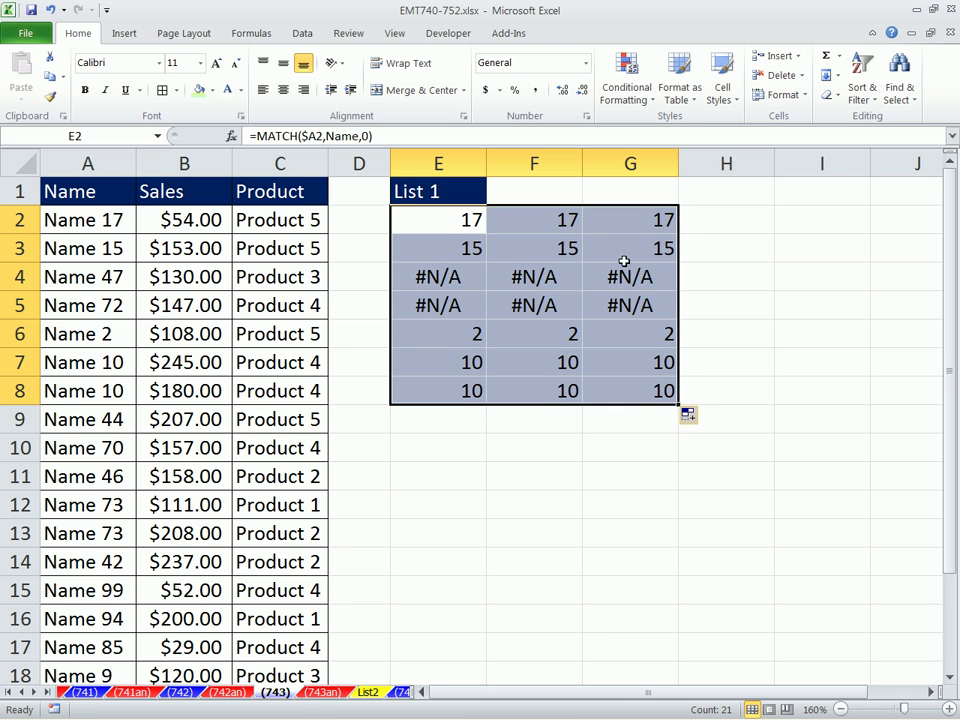
double_click(638, 382)
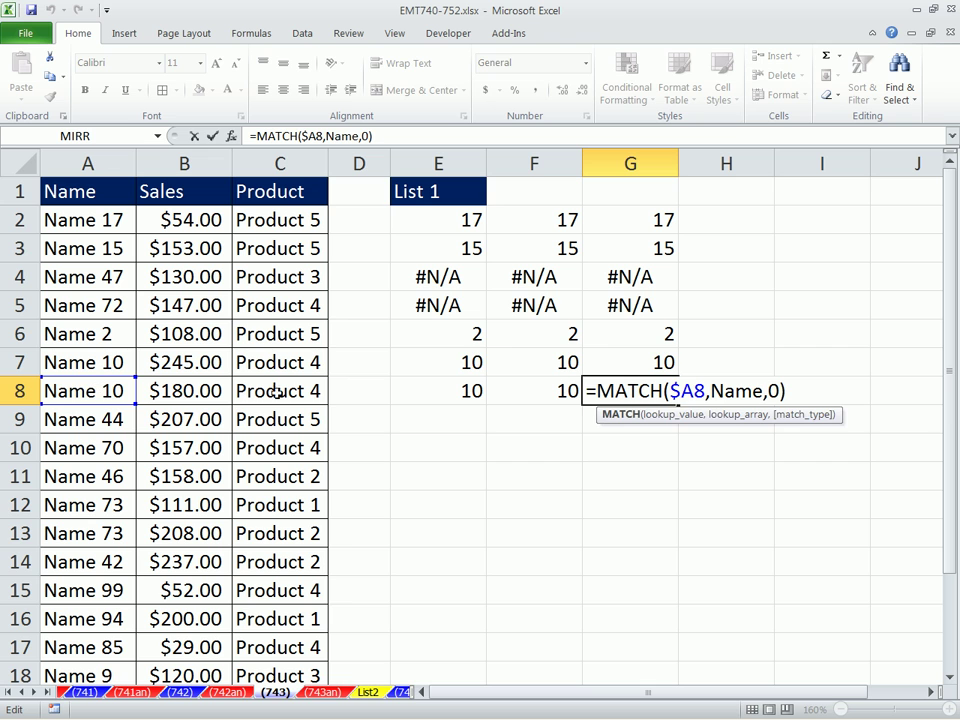
double_click(457, 367)
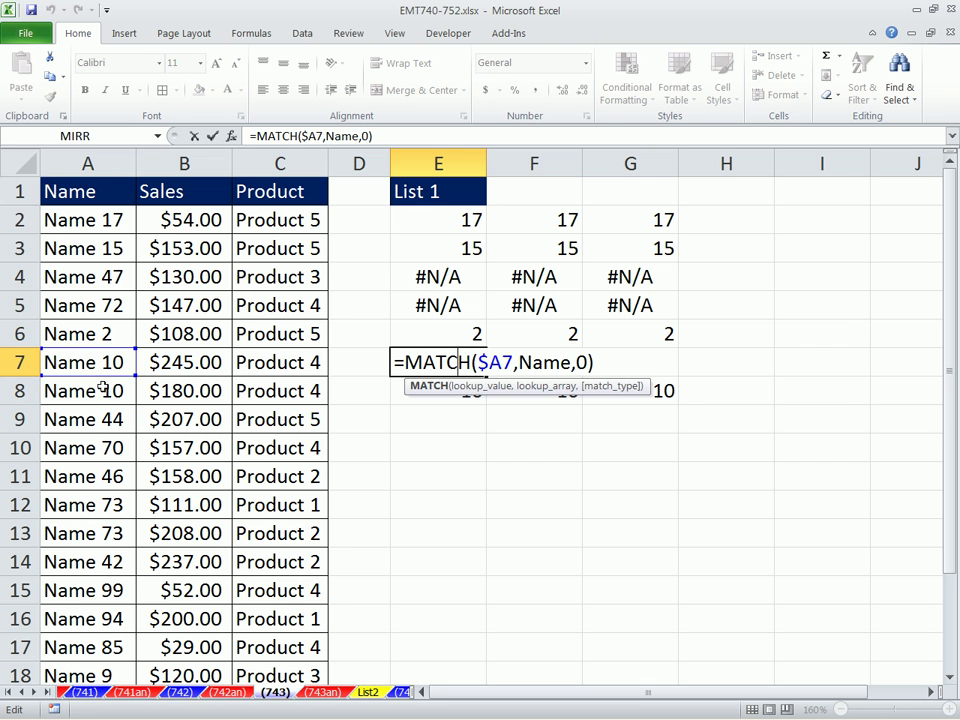
key(Escape)
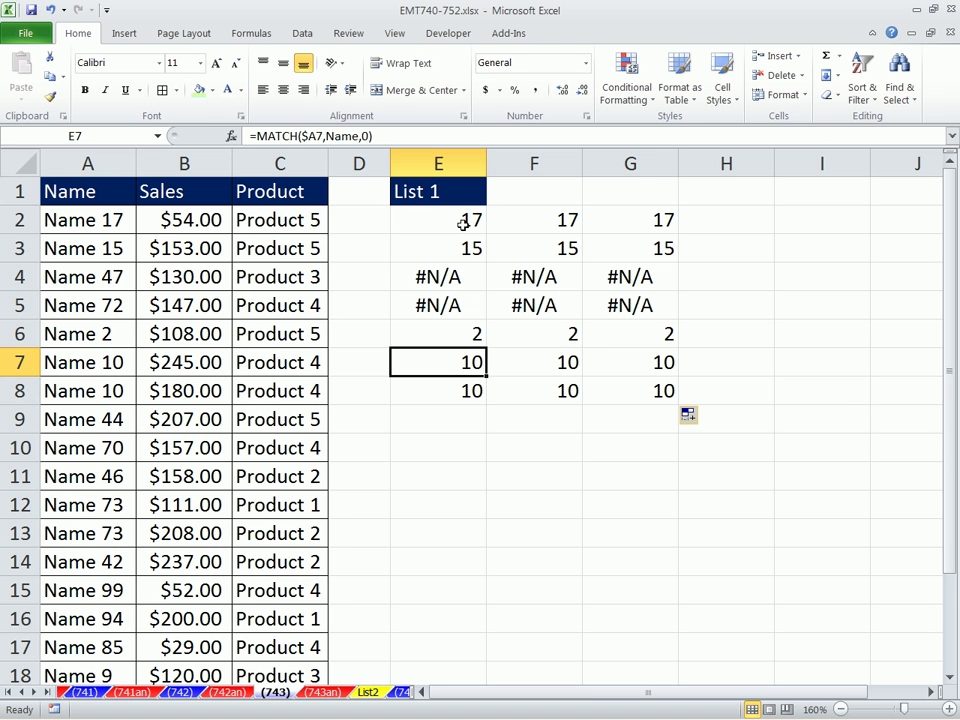
Compare the formulas in E4 (#N/A) and E2, then put E2 into edit mode
click(462, 280)
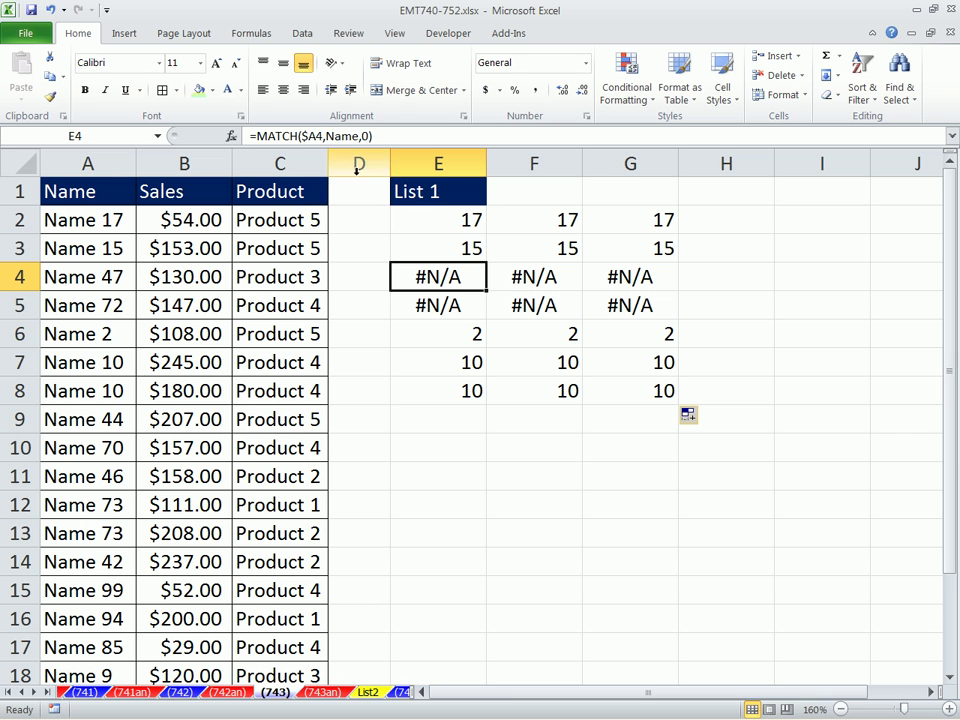
click(449, 222)
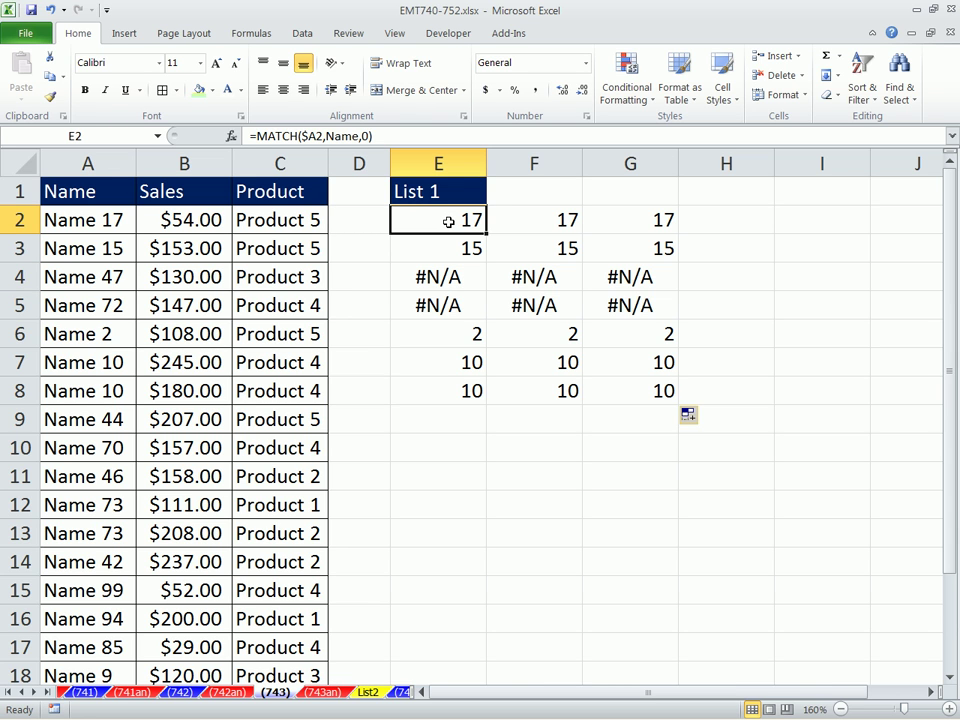
click(456, 274)
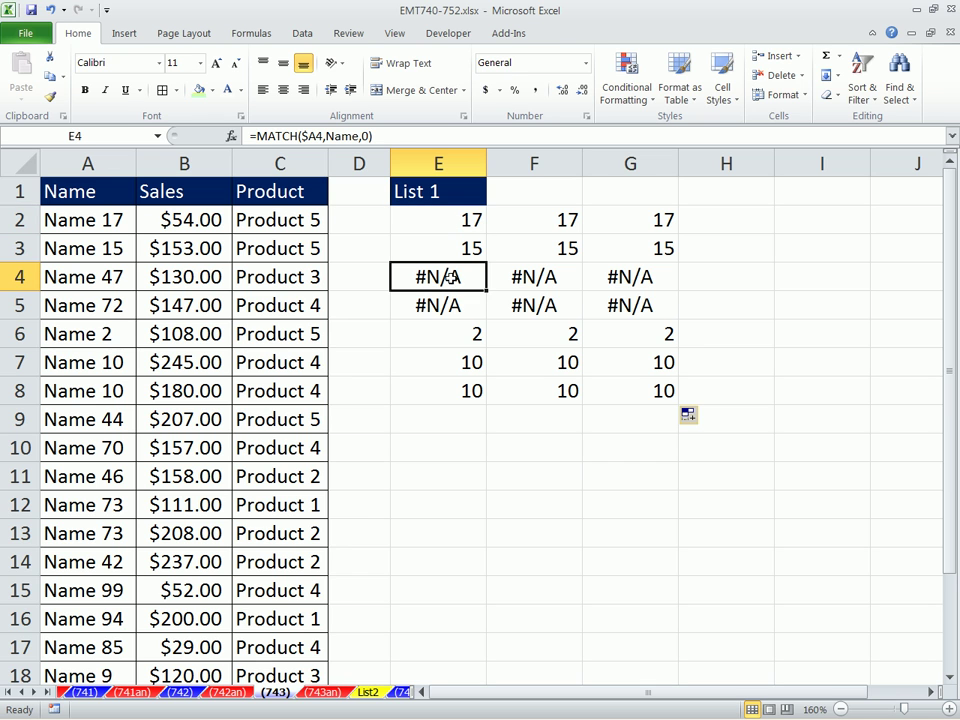
click(467, 214)
key(F2)
Copy the text of E2's MATCH formula, then select the data range A2:C21
drag(604, 221, 255, 217)
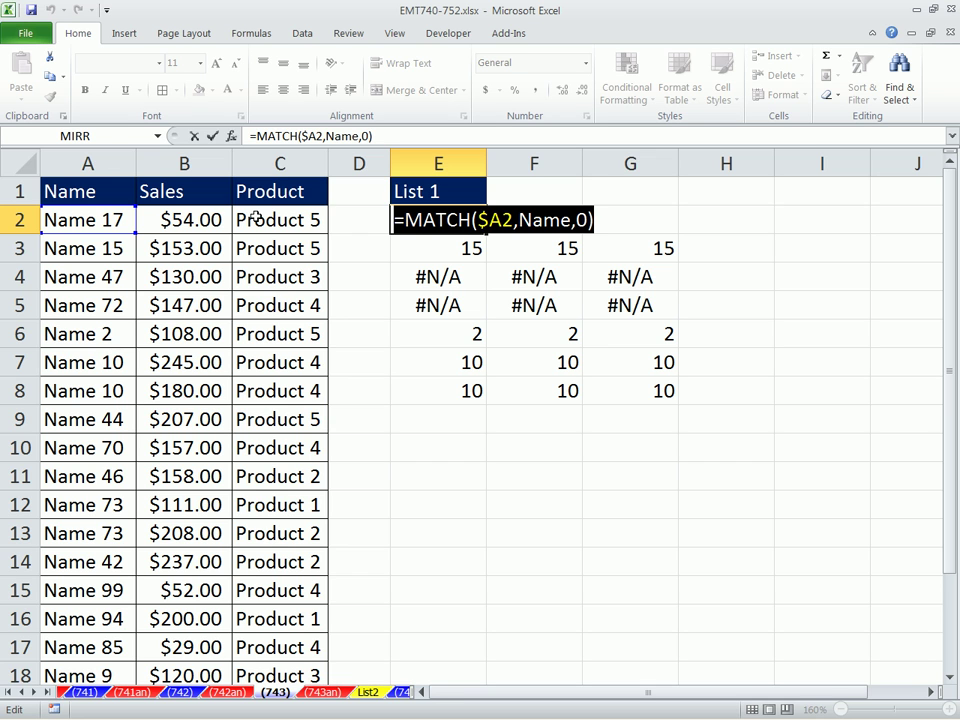
key(ctrl+c)
key(Escape)
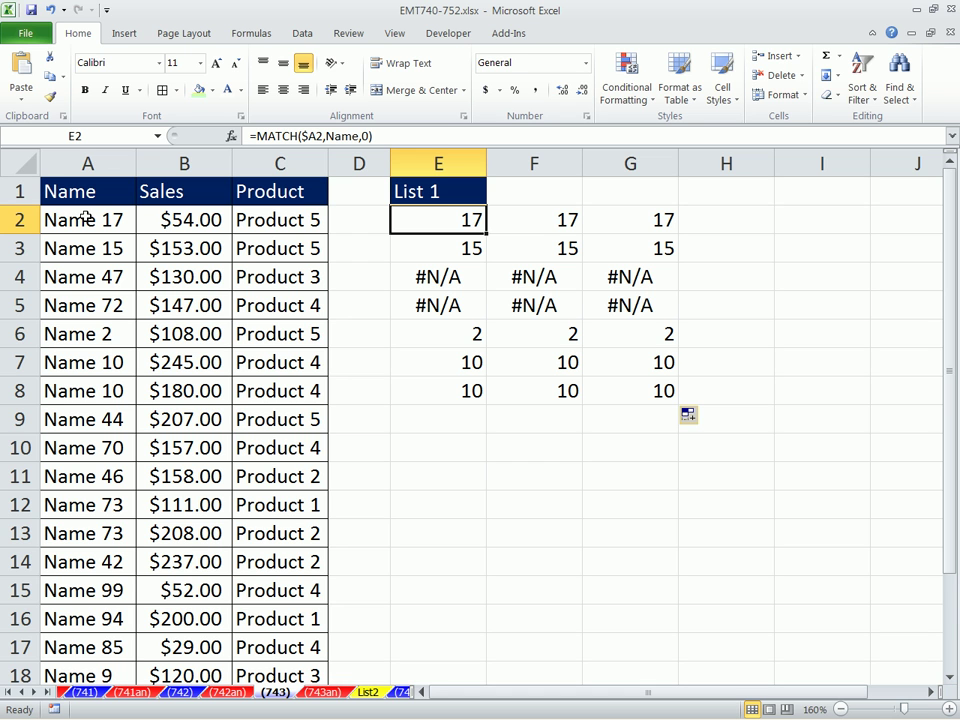
drag(87, 217, 298, 627)
scroll(285, 590, up, 2)
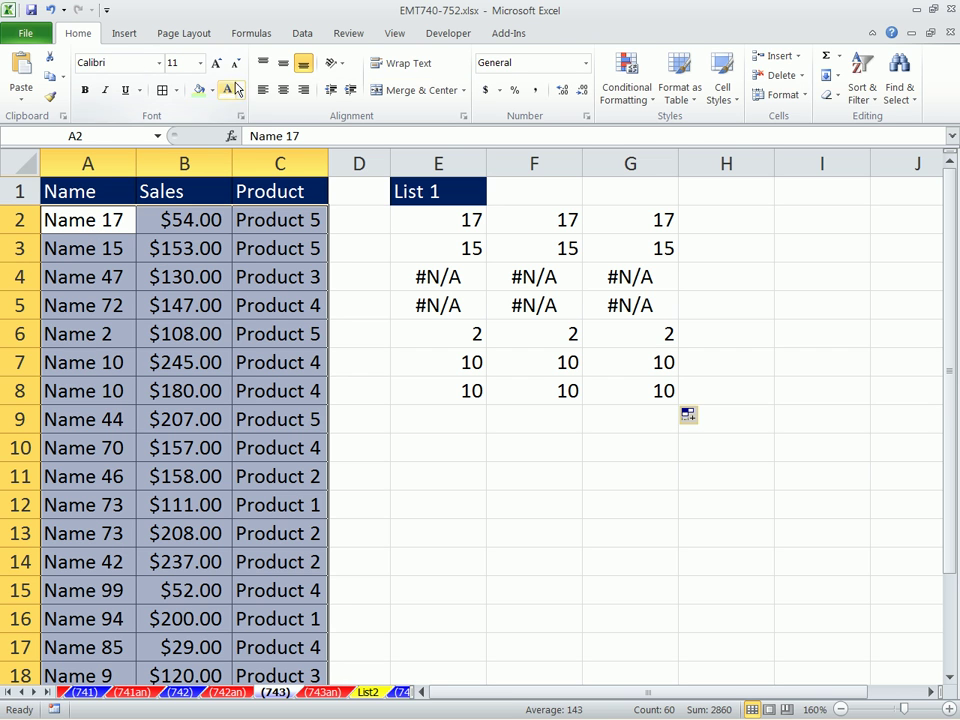
Open the Conditional Formatting Rules Manager for the selected data with Alt+O+D
click(640, 95)
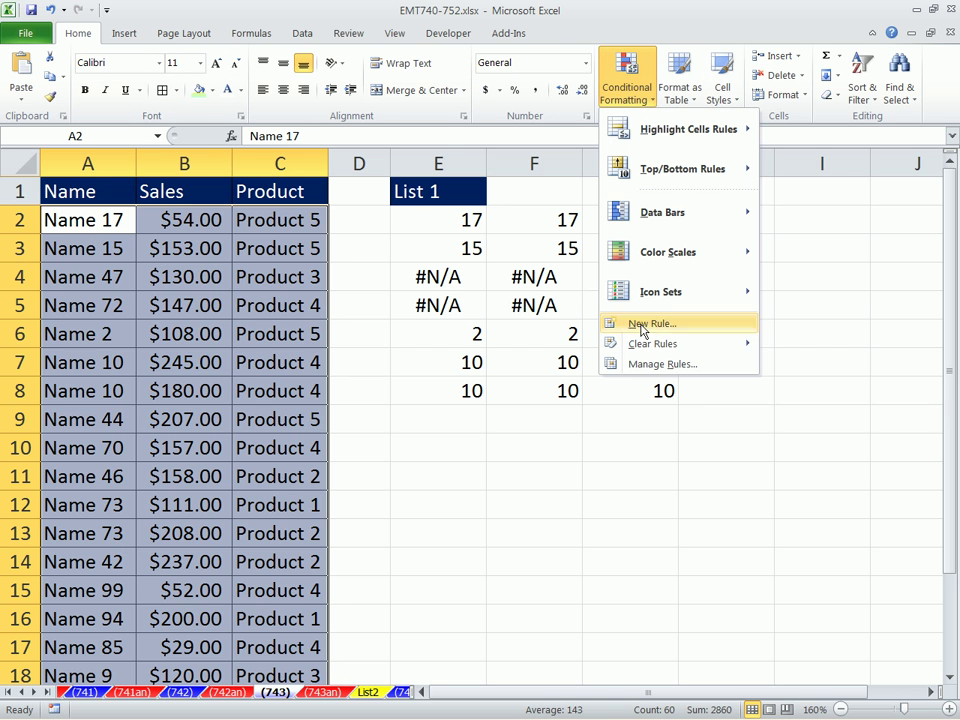
key(Escape)
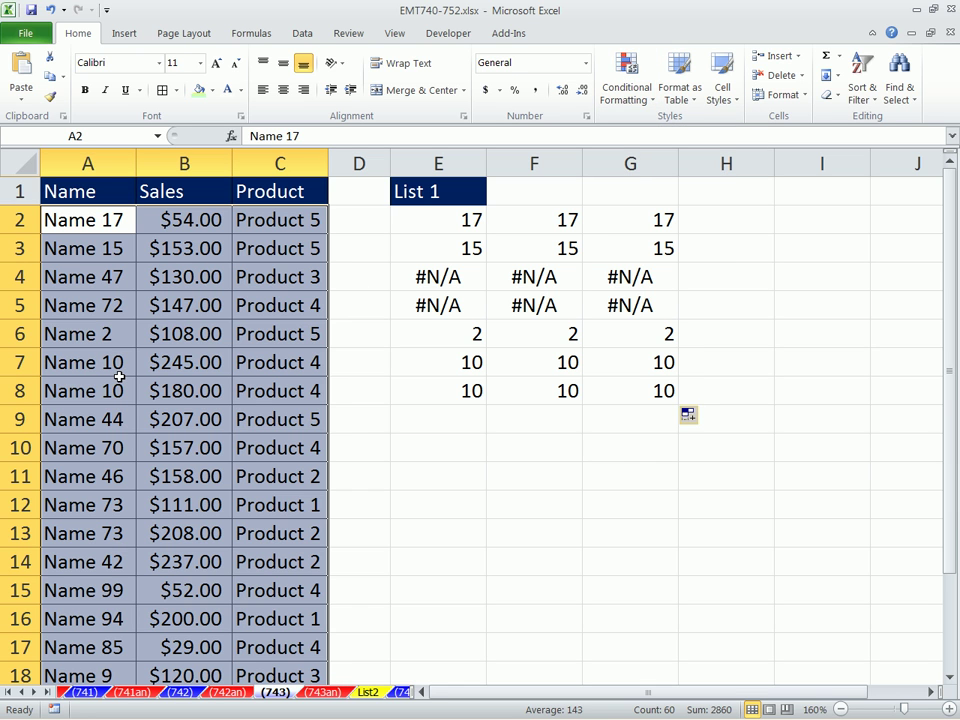
key(alt)
key(o)
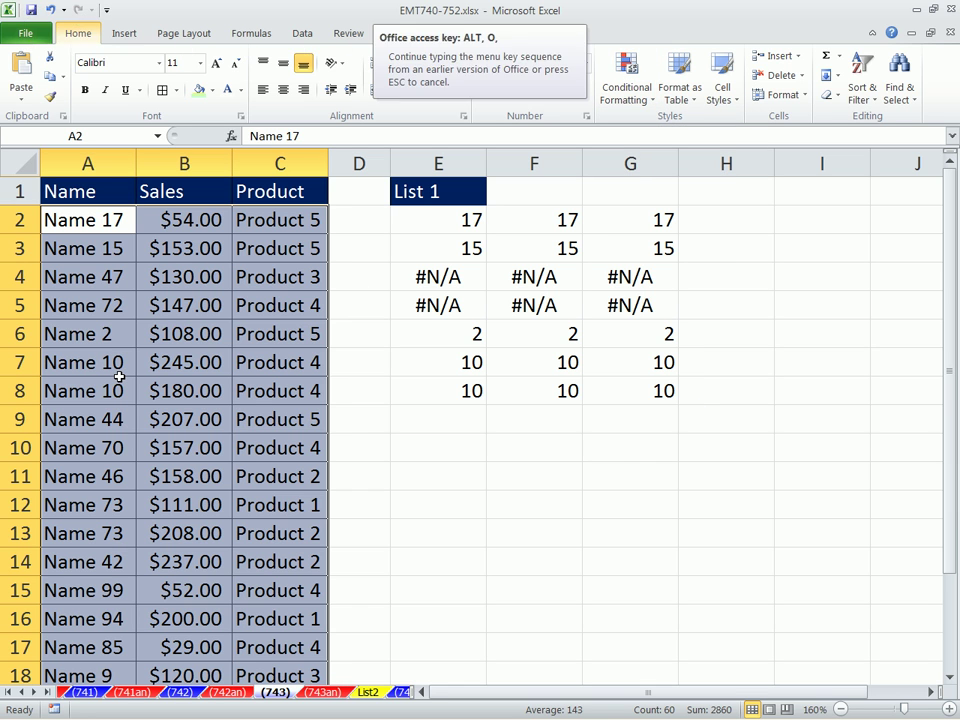
key(d)
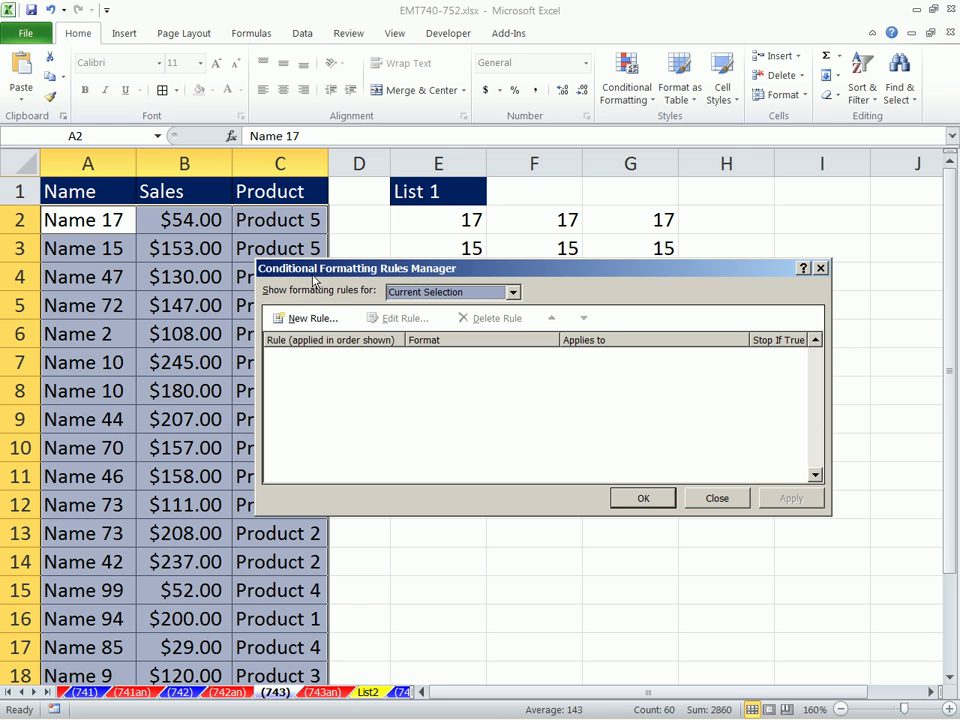
Create a new formula-based rule with the condition =MATCH($A2,Name,0)
click(310, 317)
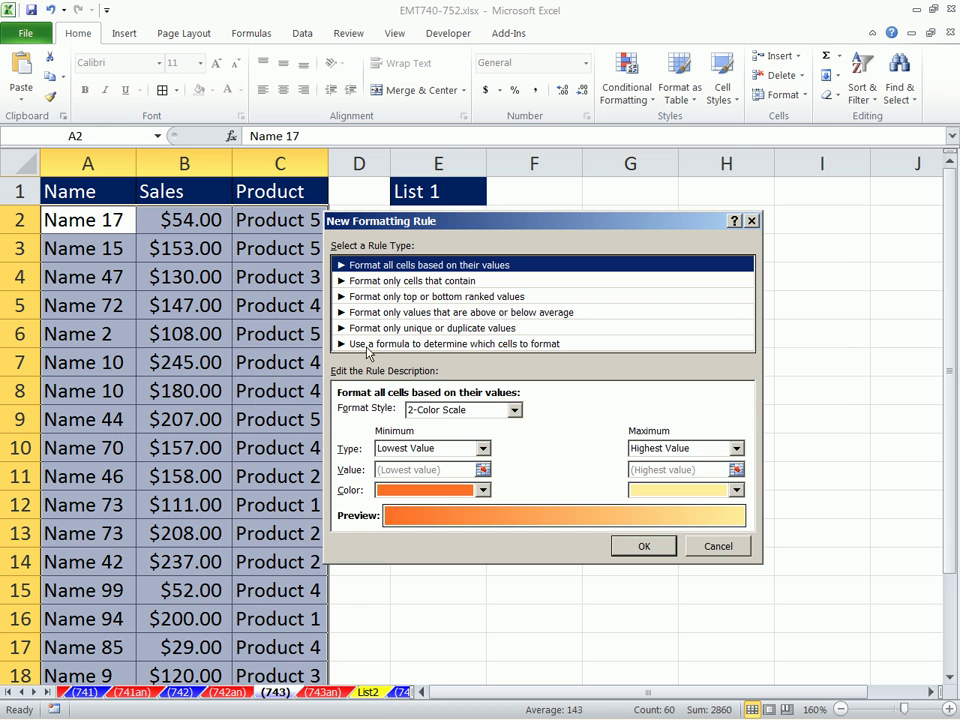
click(432, 344)
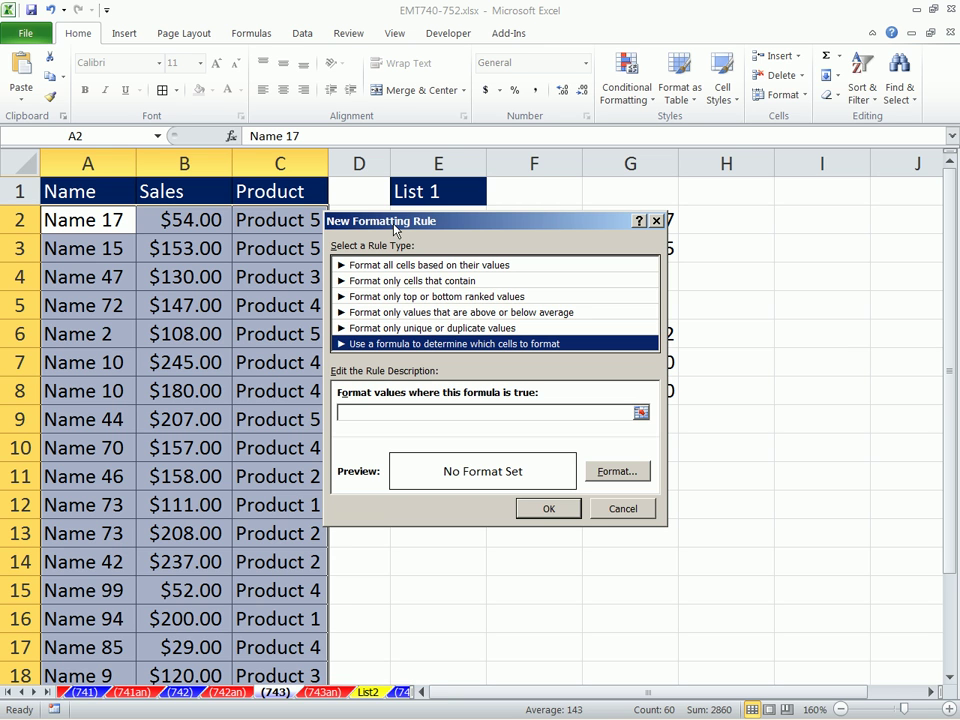
drag(393, 229, 441, 227)
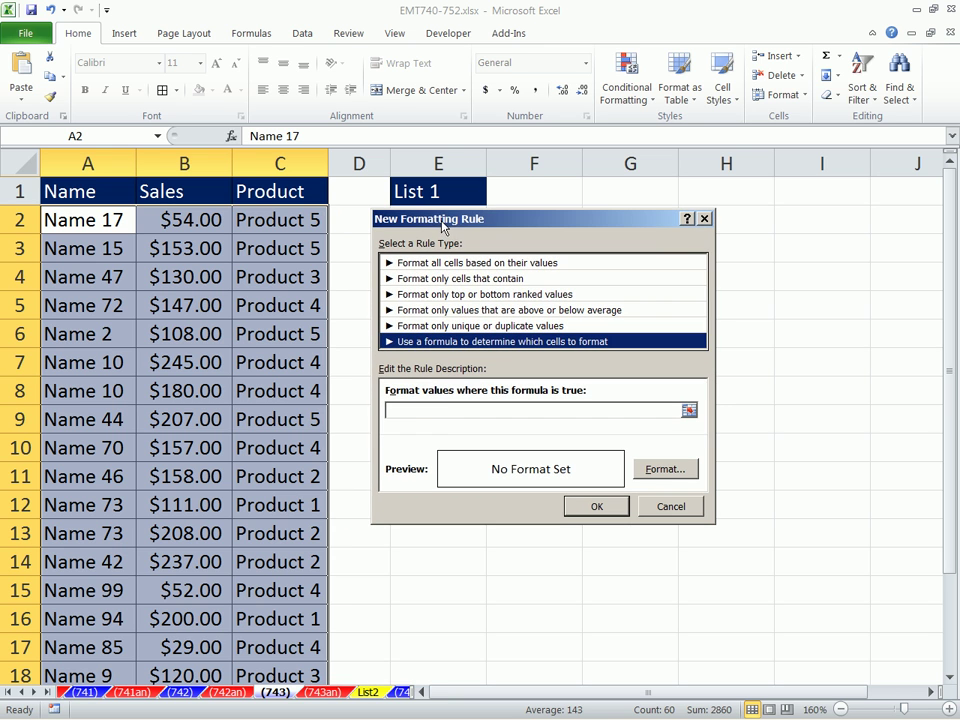
click(441, 413)
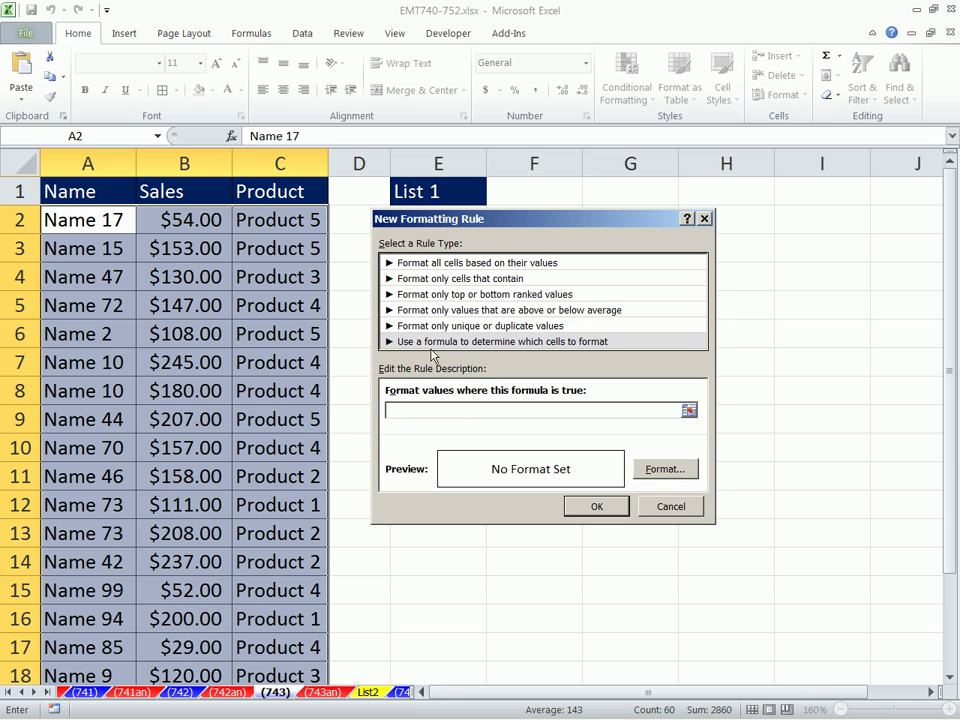
key(ctrl+v)
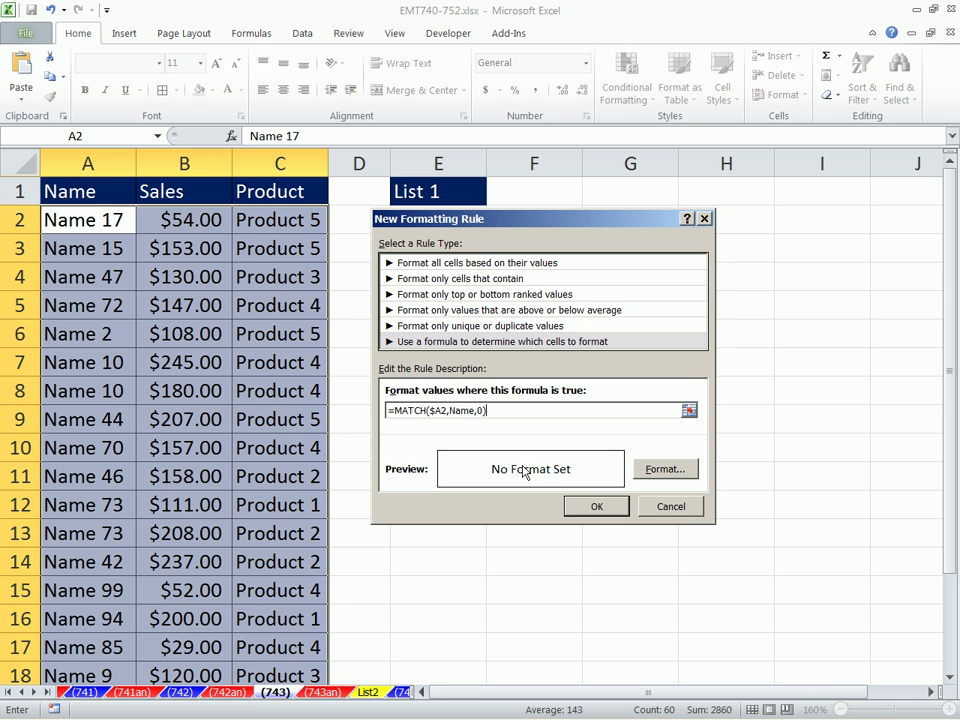
Give the MATCH rule a red fill with white text and apply it to A2:C21
click(657, 476)
click(500, 190)
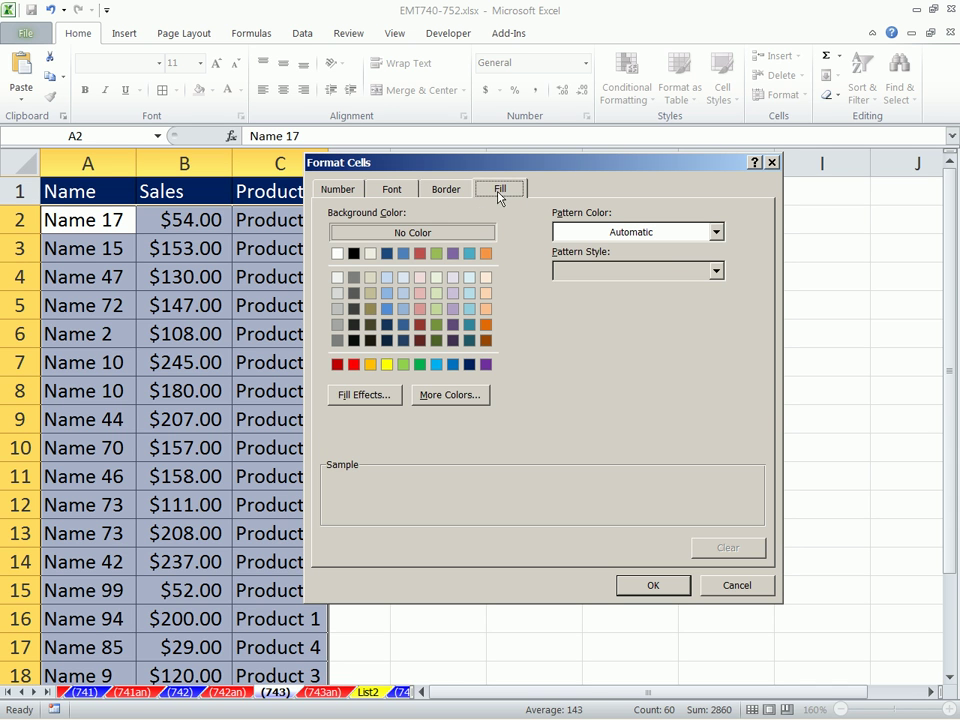
click(353, 364)
click(391, 189)
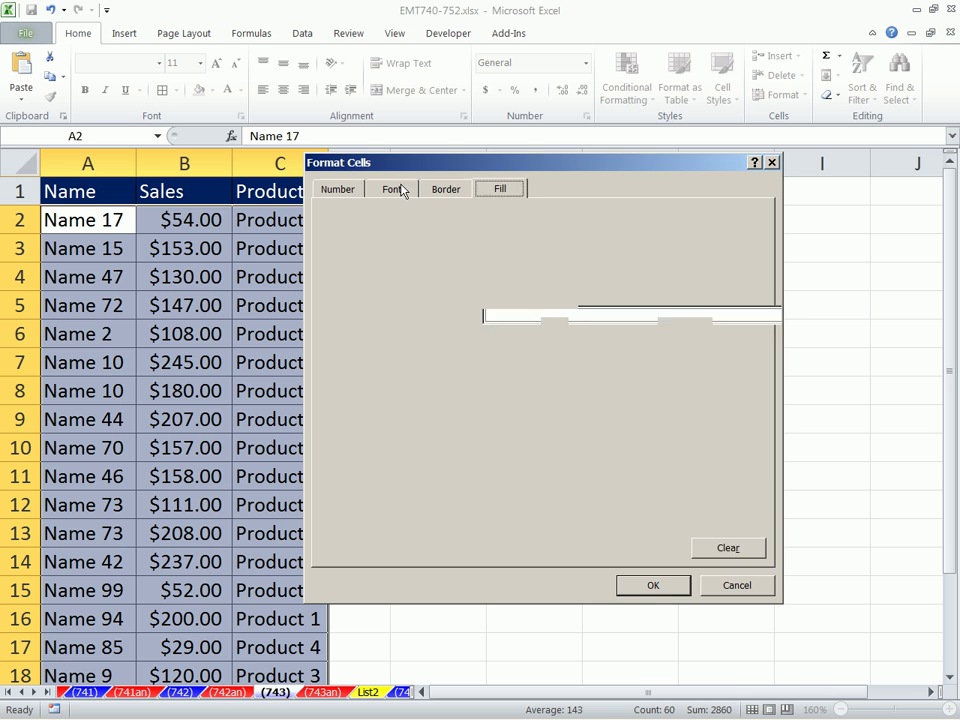
click(638, 342)
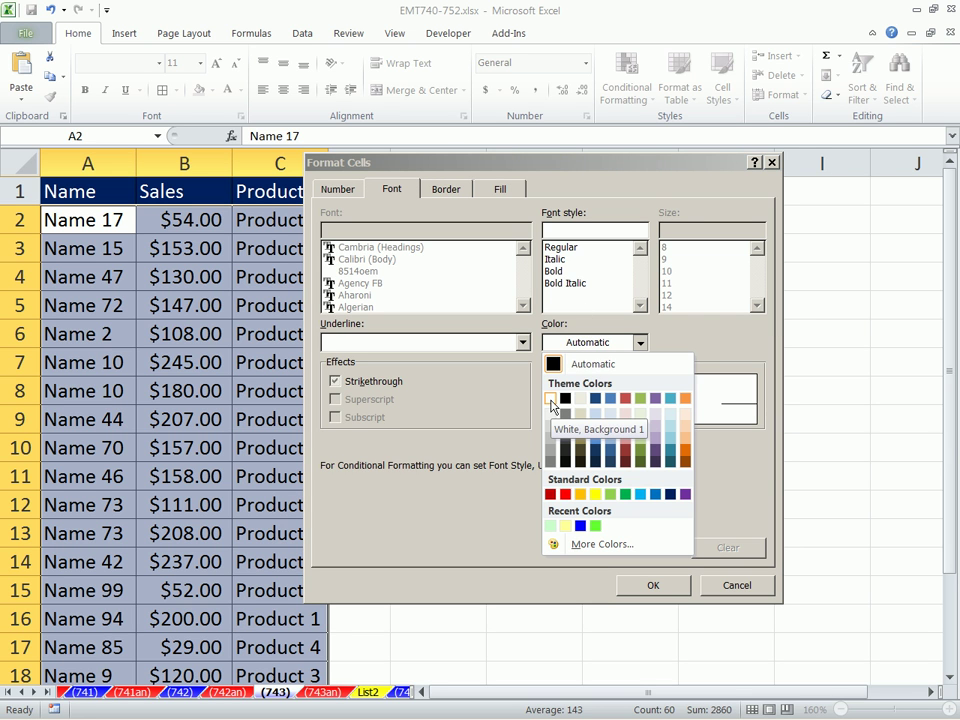
click(550, 400)
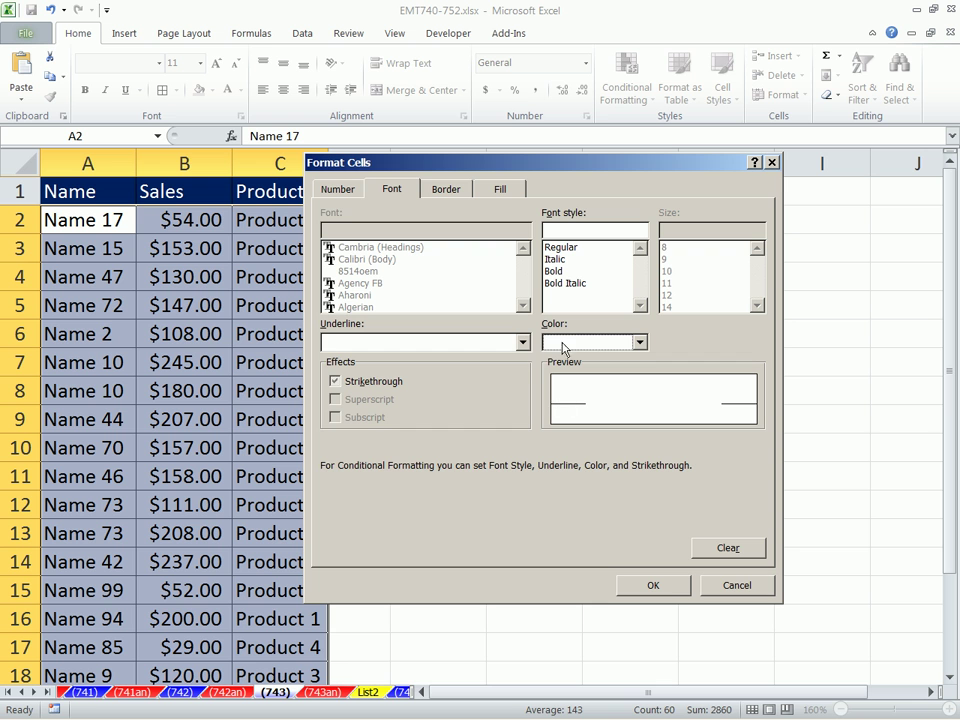
click(656, 588)
click(594, 510)
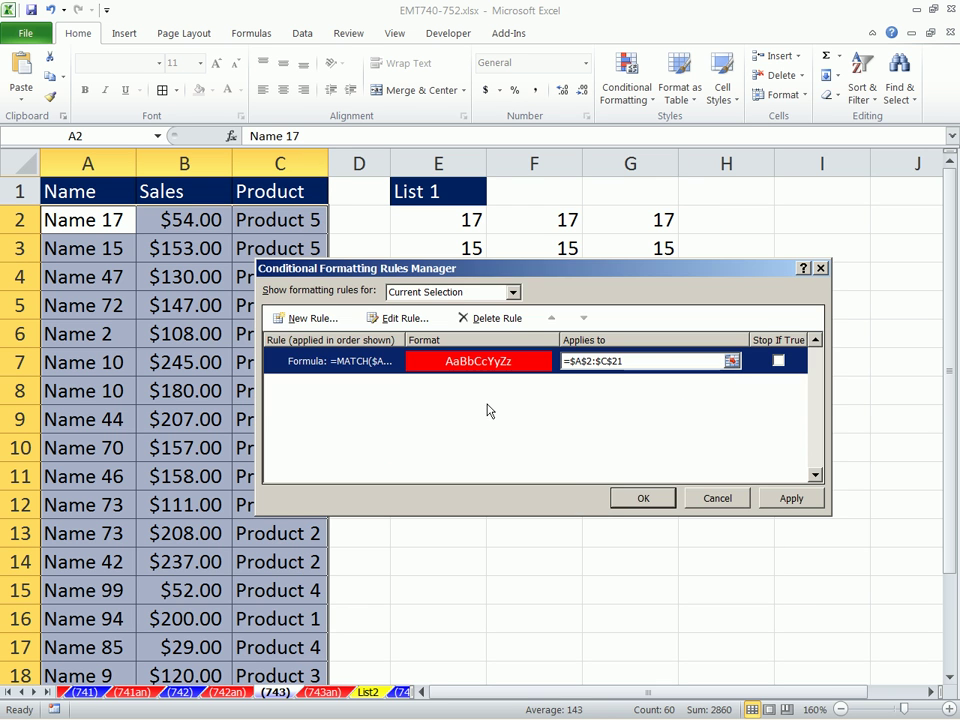
click(642, 500)
Change List2's Name 17 to Name 47 and check the updated red rows on sheet 743
click(428, 445)
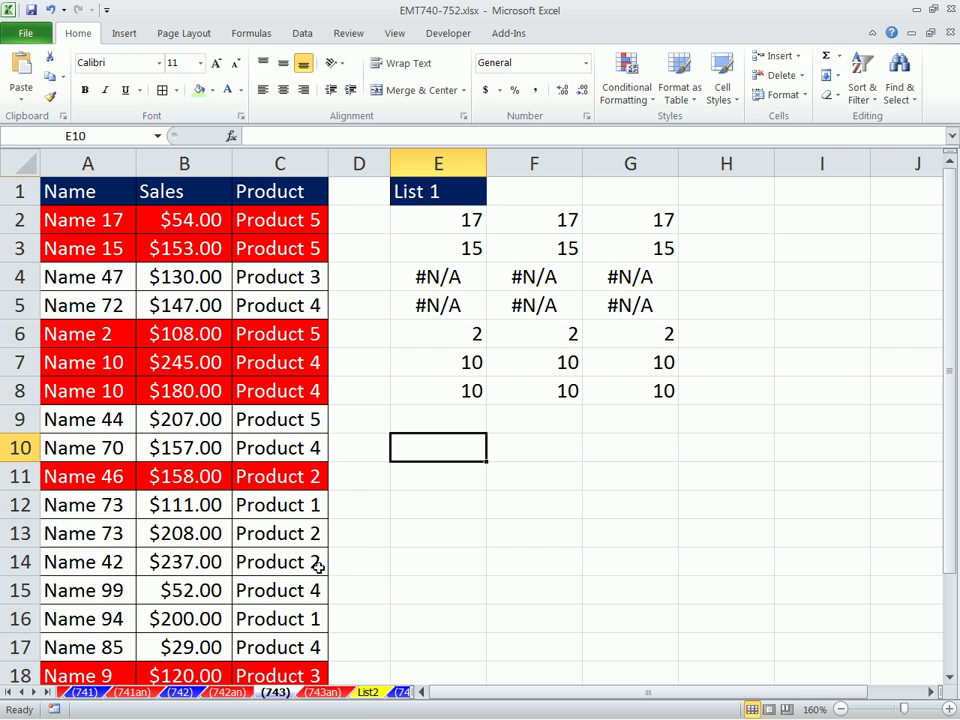
click(367, 693)
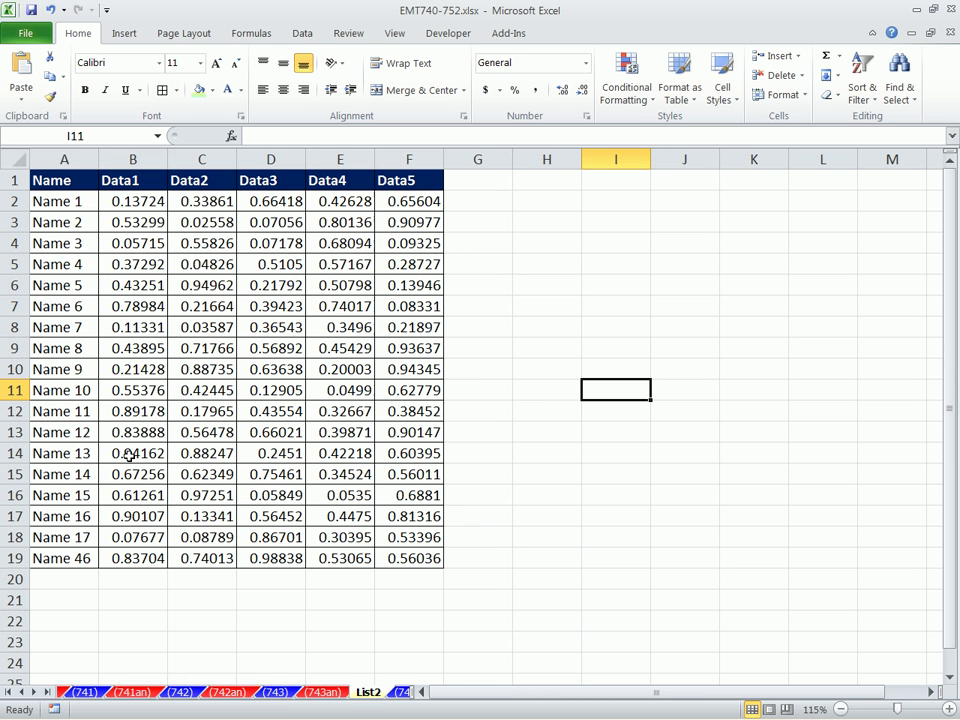
click(80, 538)
double_click(82, 538)
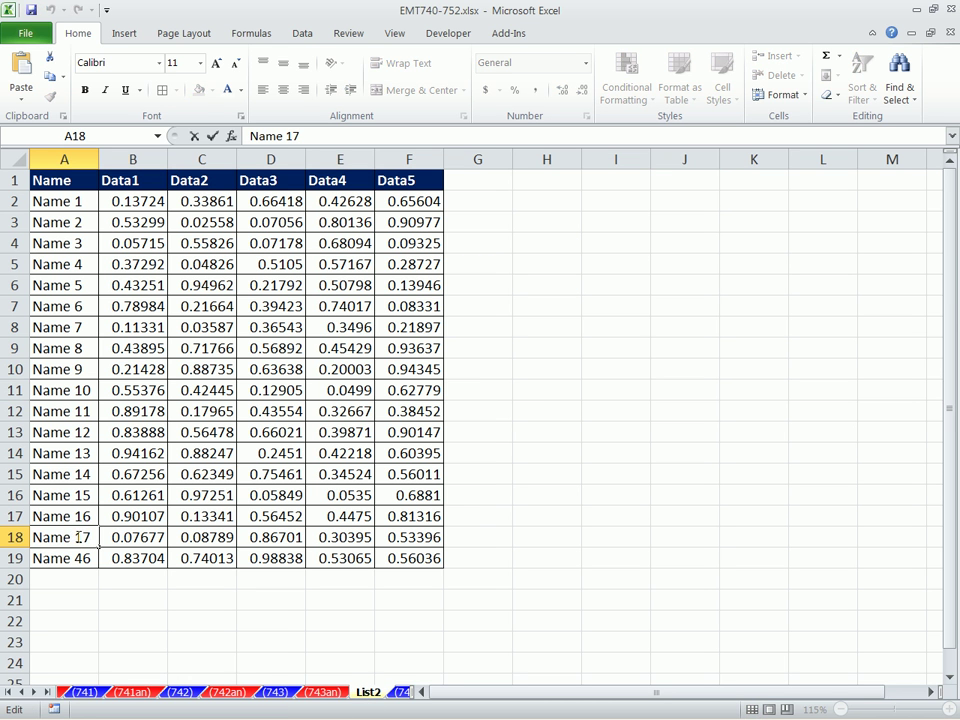
double_click(82, 538)
text(47)
key(ctrl+Return)
click(275, 692)
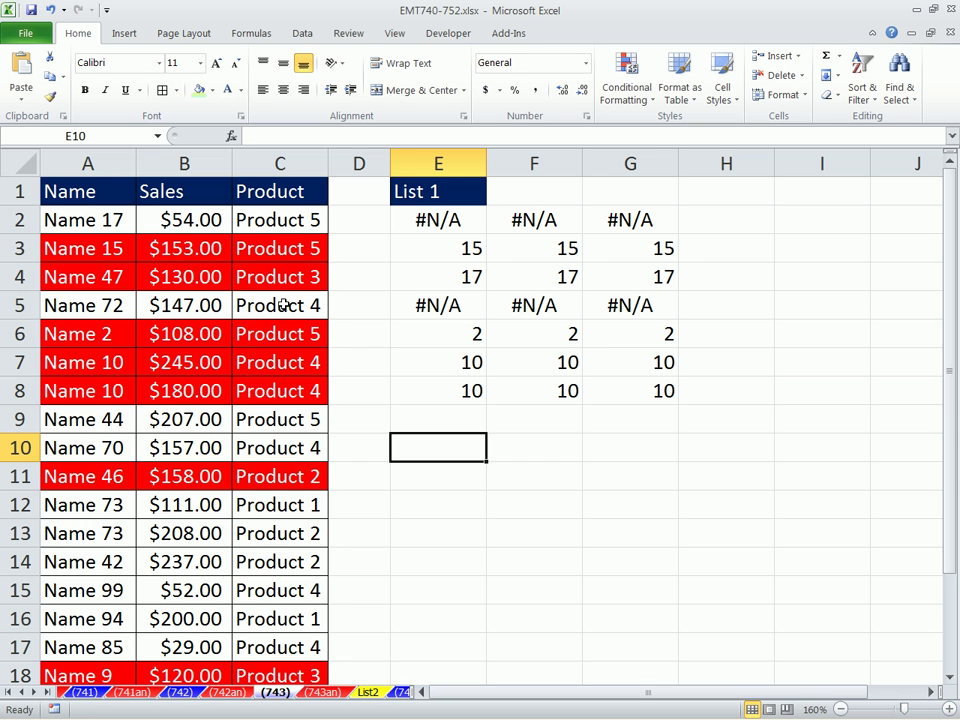
click(66, 250)
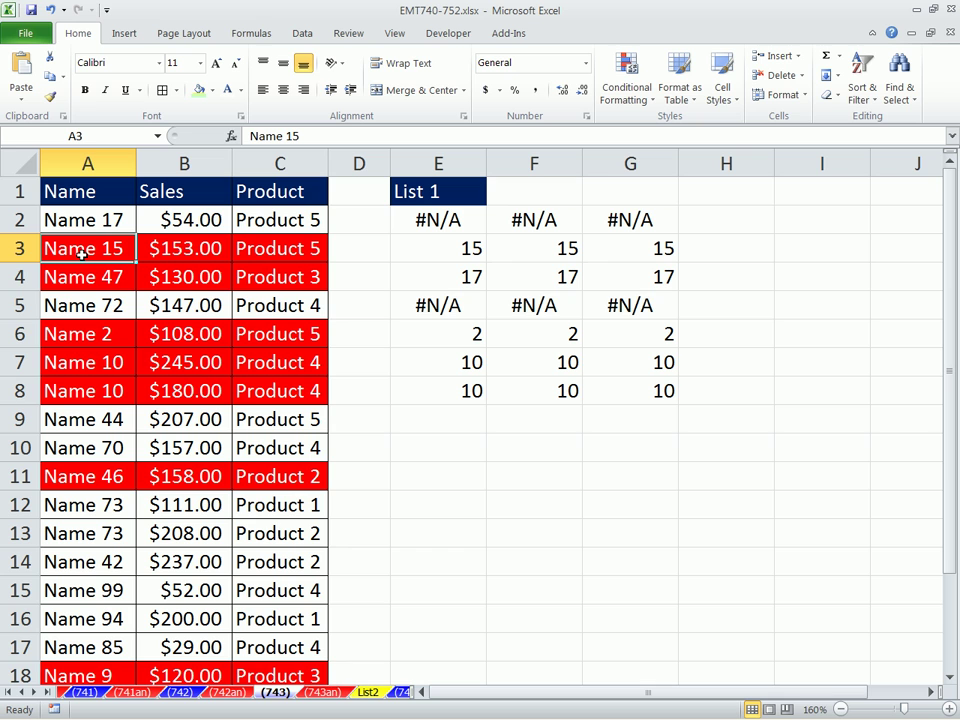